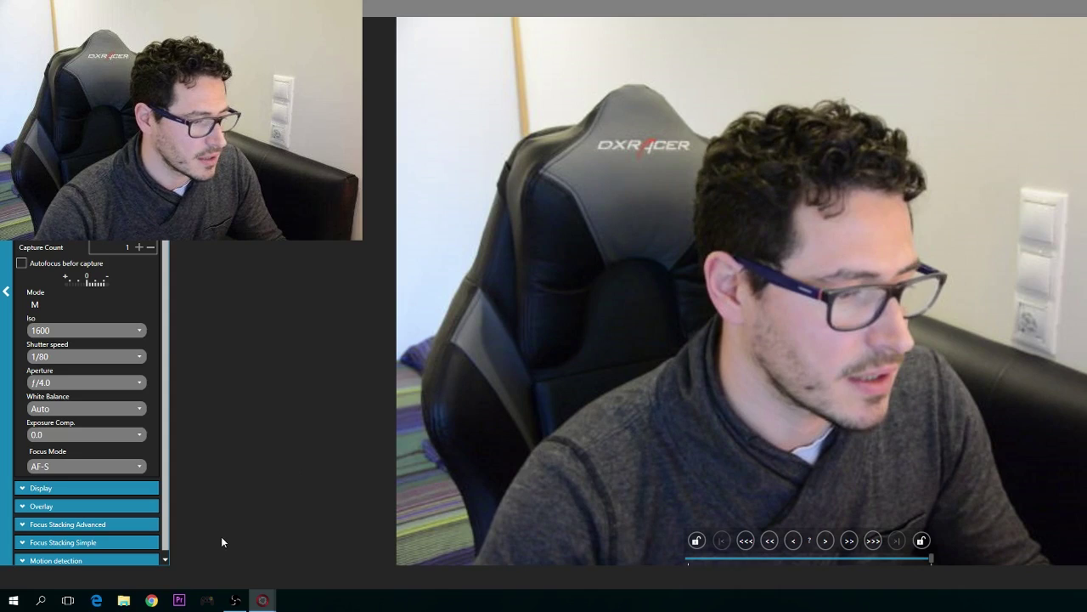
Step: Bring up the Open Broadcaster Software window to view its scene and sources, and minimize it again
{"action": "mouse_move", "coordinate": [238, 600]}
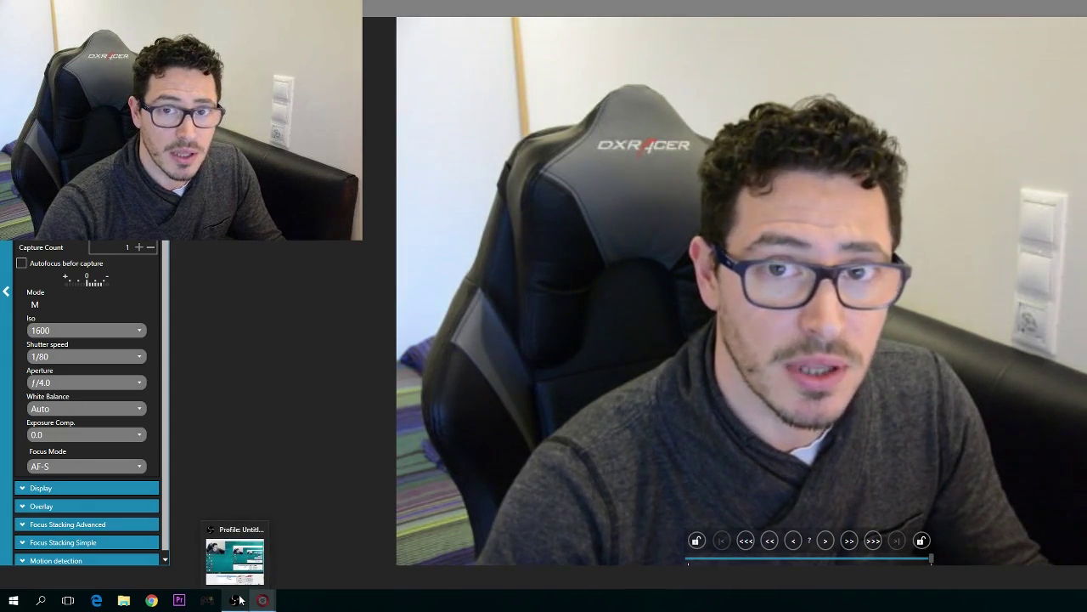
{"action": "left_click", "coordinate": [240, 600]}
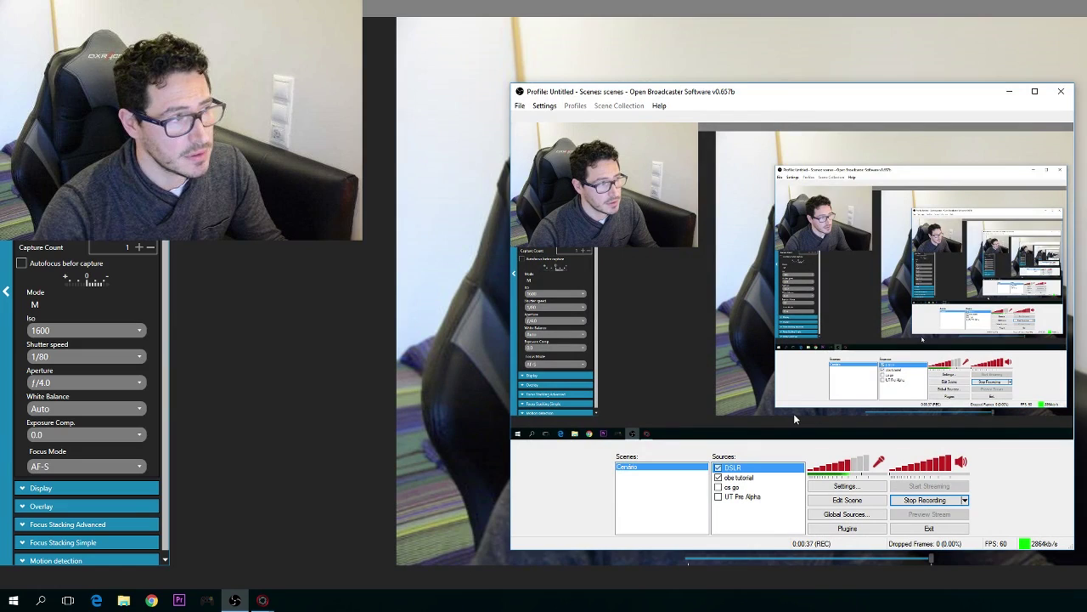
{"action": "left_click", "coordinate": [1011, 91]}
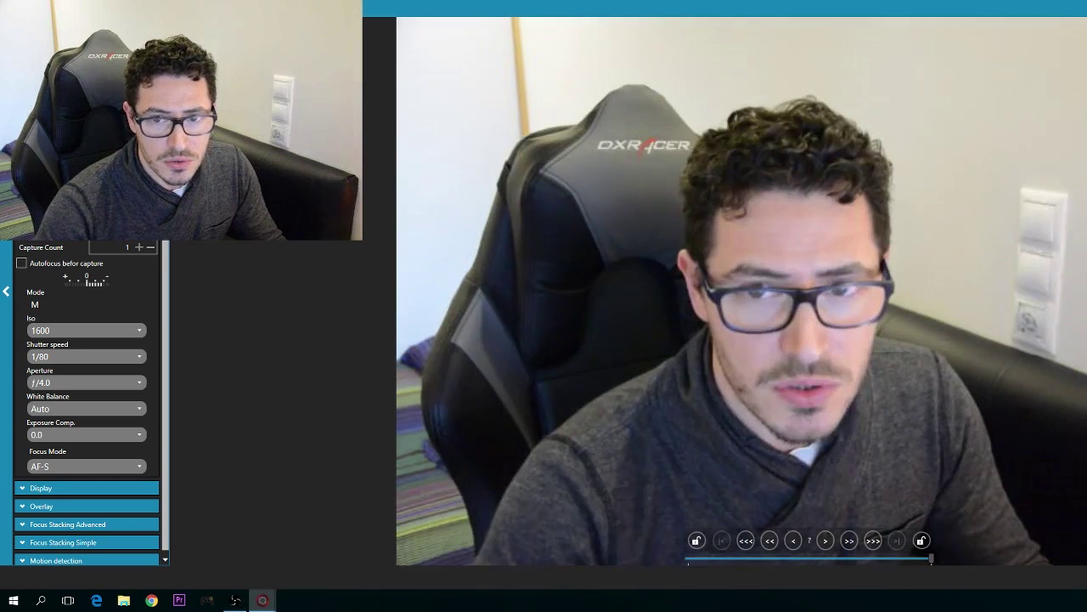
Step: Search the web in Chrome for Open Broadcaster Software, open the project site and download OBS Classic 0.657 for Windows 7/8/10
{"action": "left_click", "coordinate": [694, 536]}
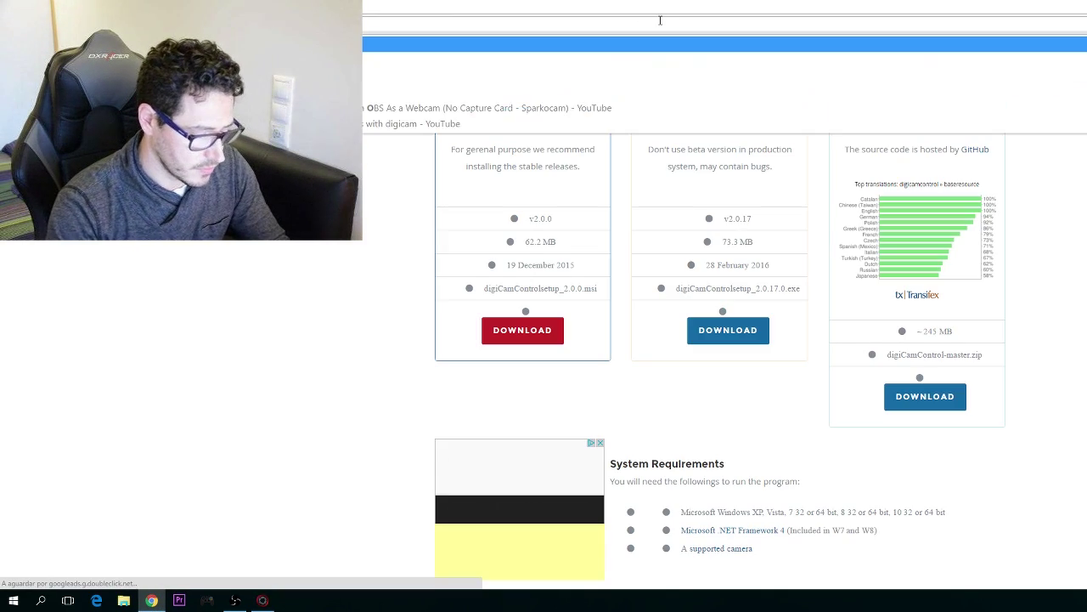
{"action": "key", "text": "Return"}
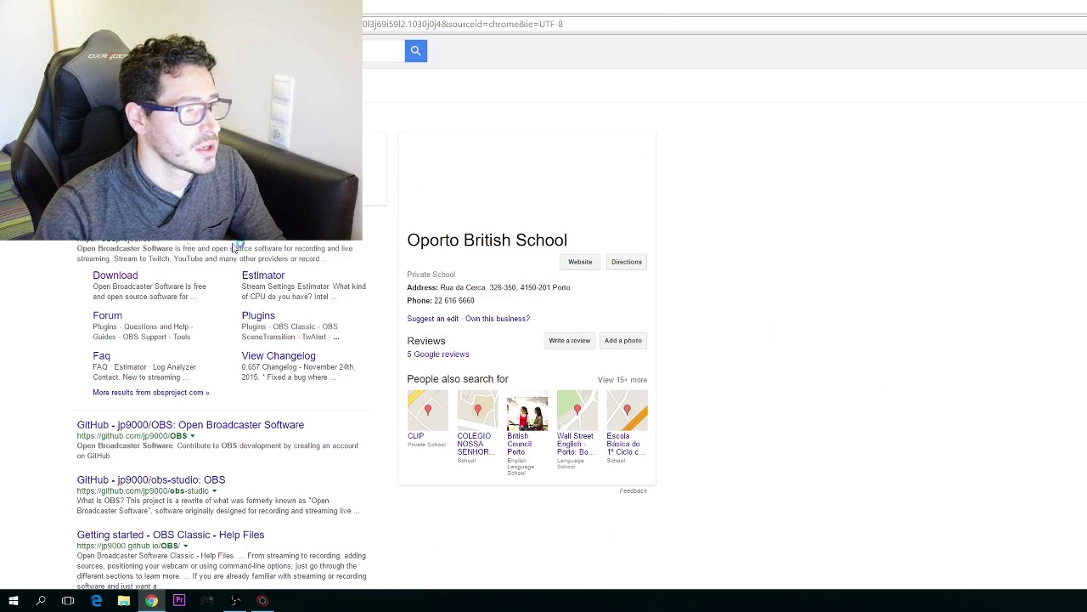
{"action": "left_click", "coordinate": [199, 241]}
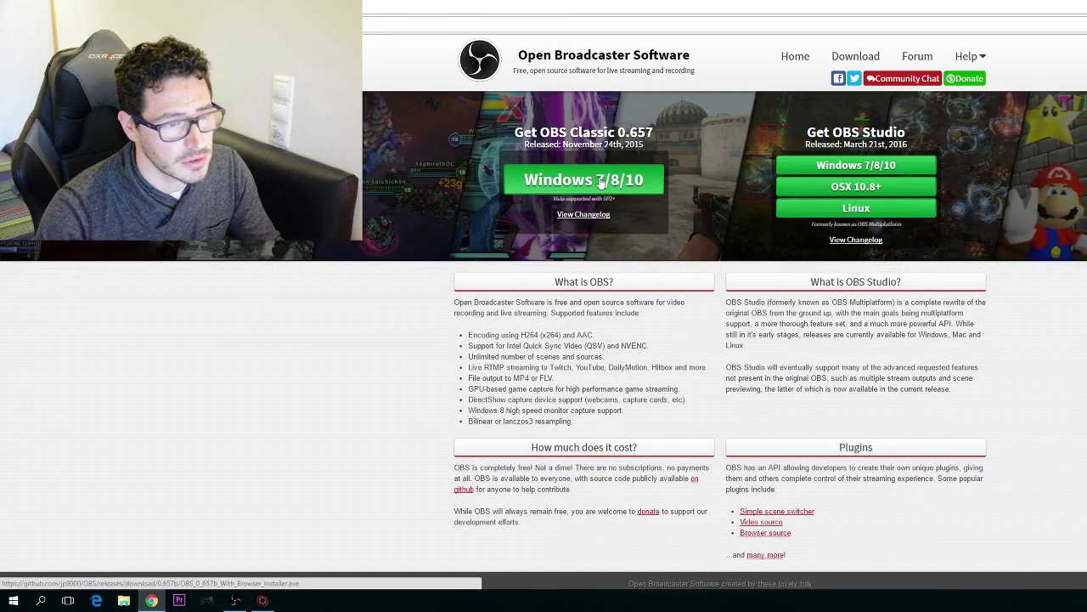
{"action": "left_click", "coordinate": [548, 189]}
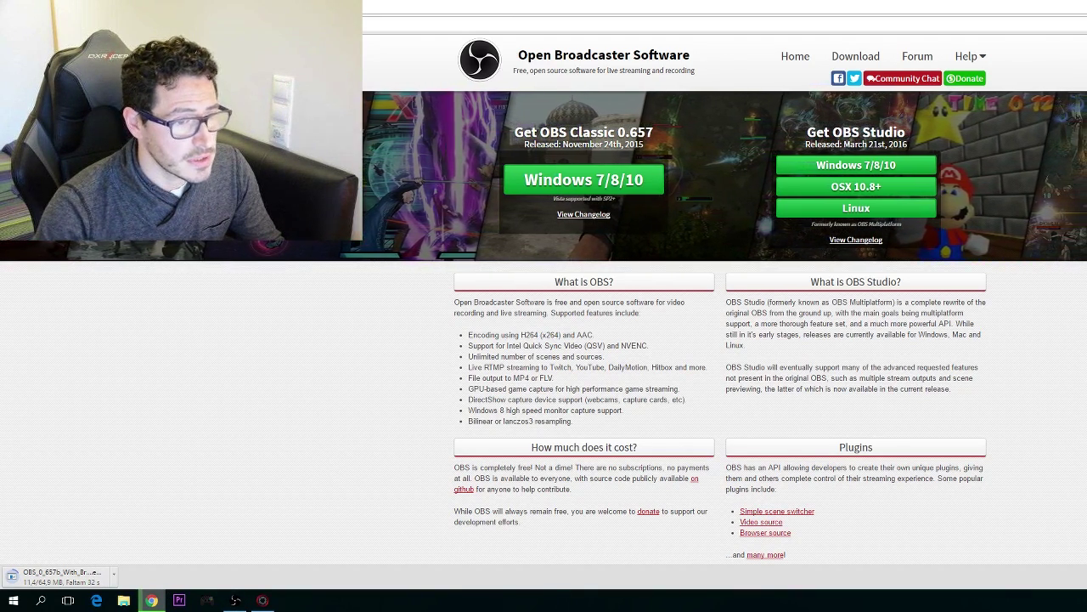
Step: Search the web for digiCamControl, view the download page on its official site, and close the browser
{"action": "left_click", "coordinate": [640, 28]}
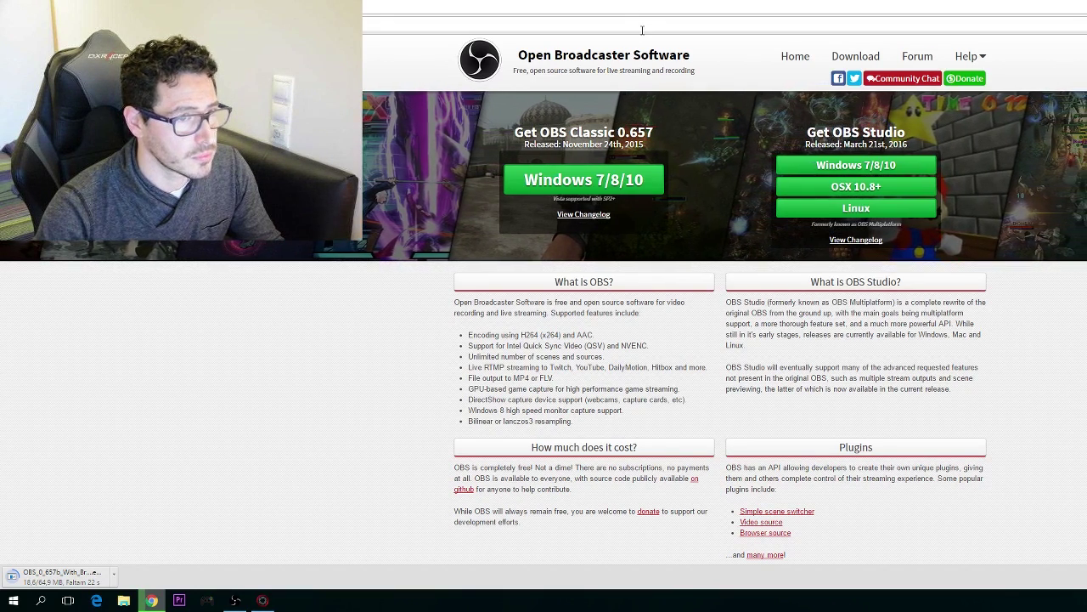
{"action": "type", "text": "di"}
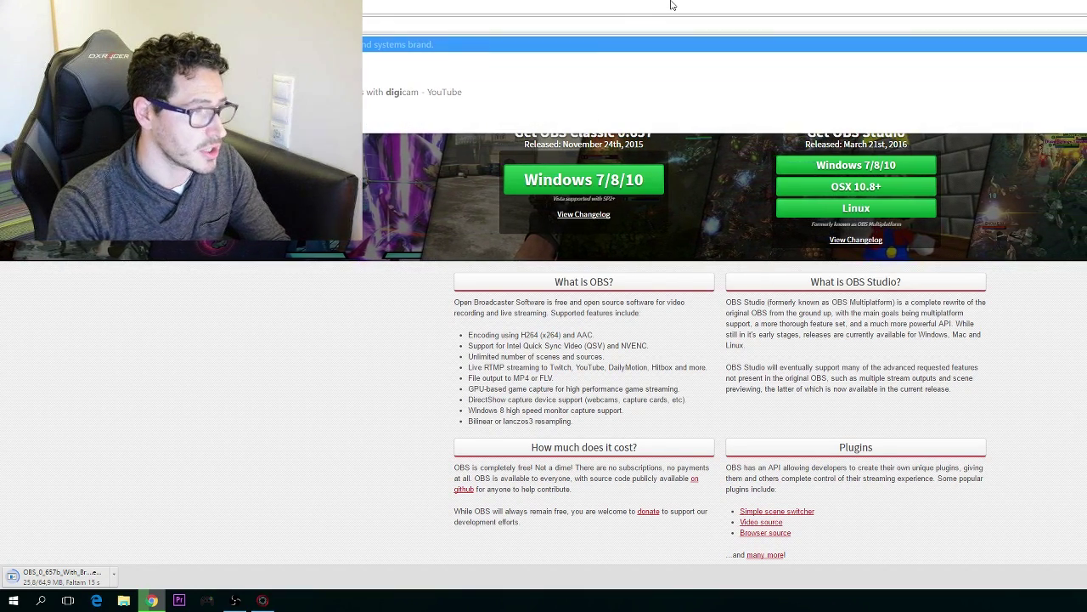
{"action": "key", "text": "Return"}
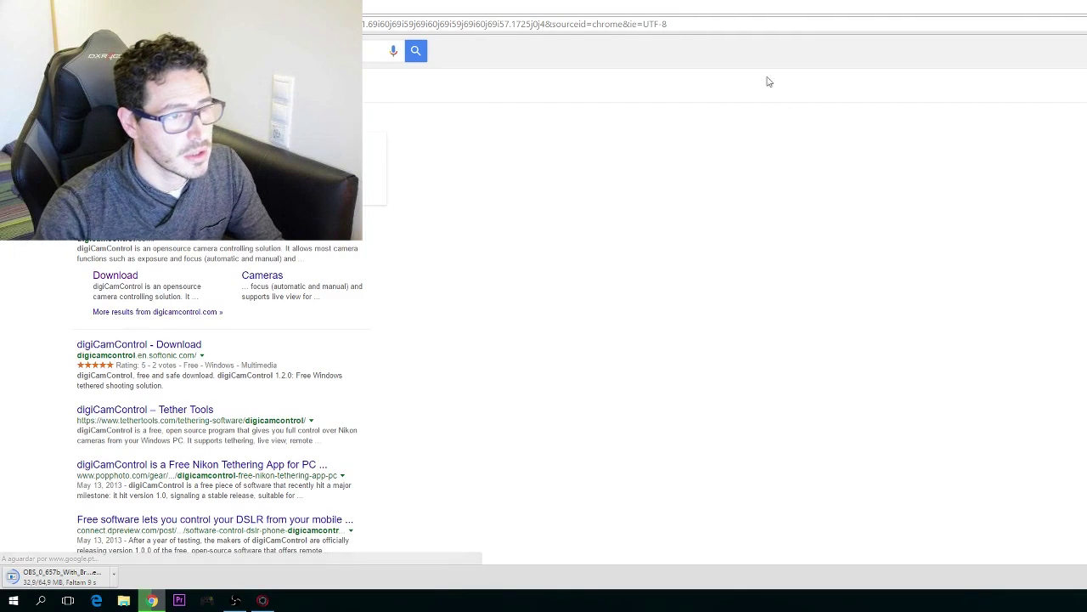
{"action": "left_click", "coordinate": [154, 241]}
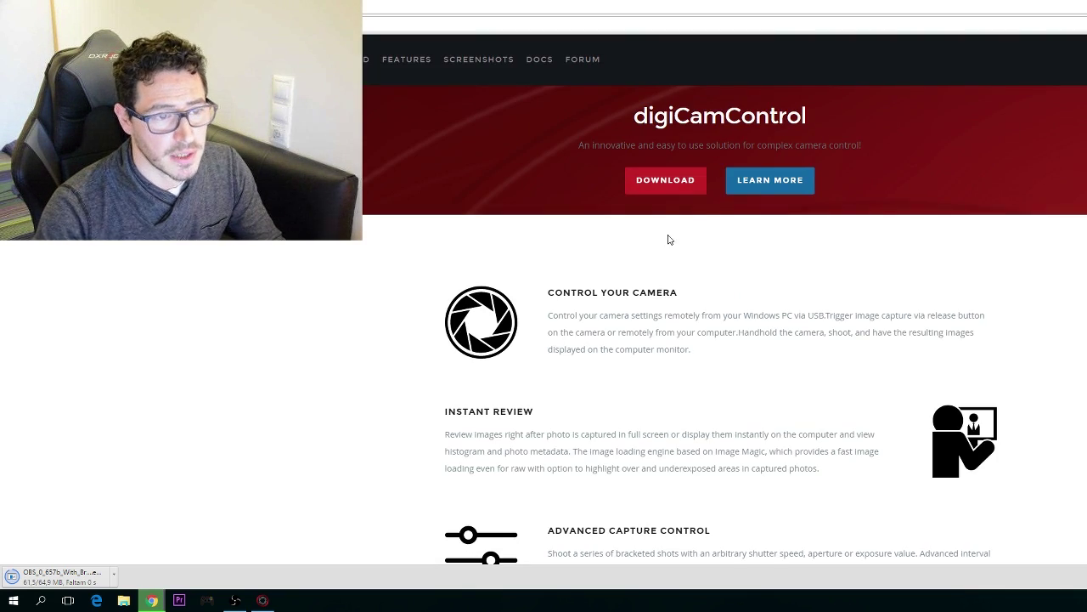
{"action": "left_click", "coordinate": [669, 181]}
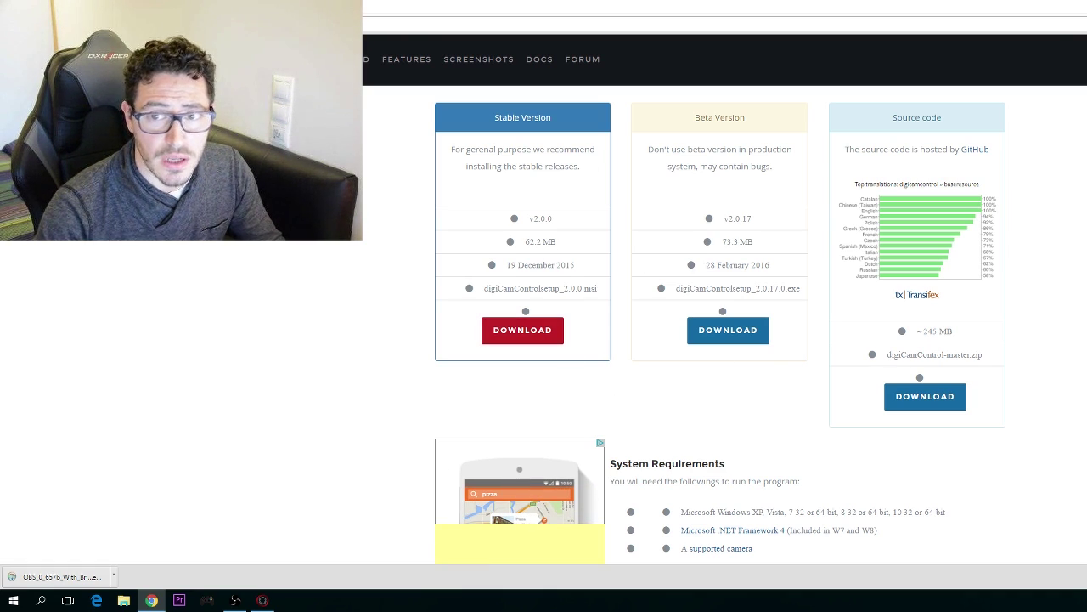
{"action": "key", "text": "alt+F4"}
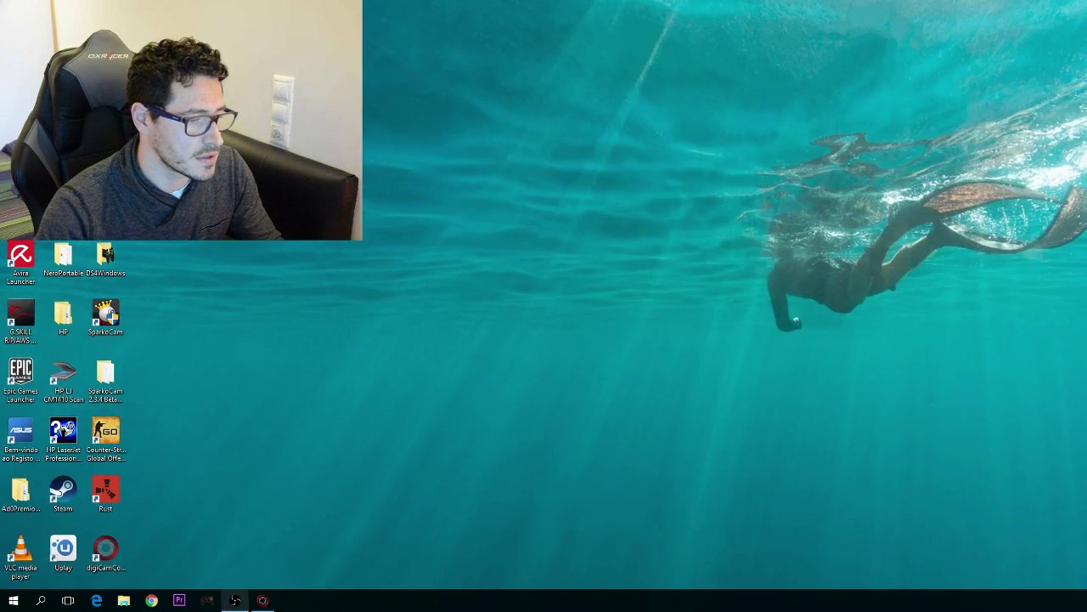
Step: Close digiCamControl completely, relaunch it from the desktop and dismiss its Welcome - Support Us window
{"action": "left_click", "coordinate": [263, 599]}
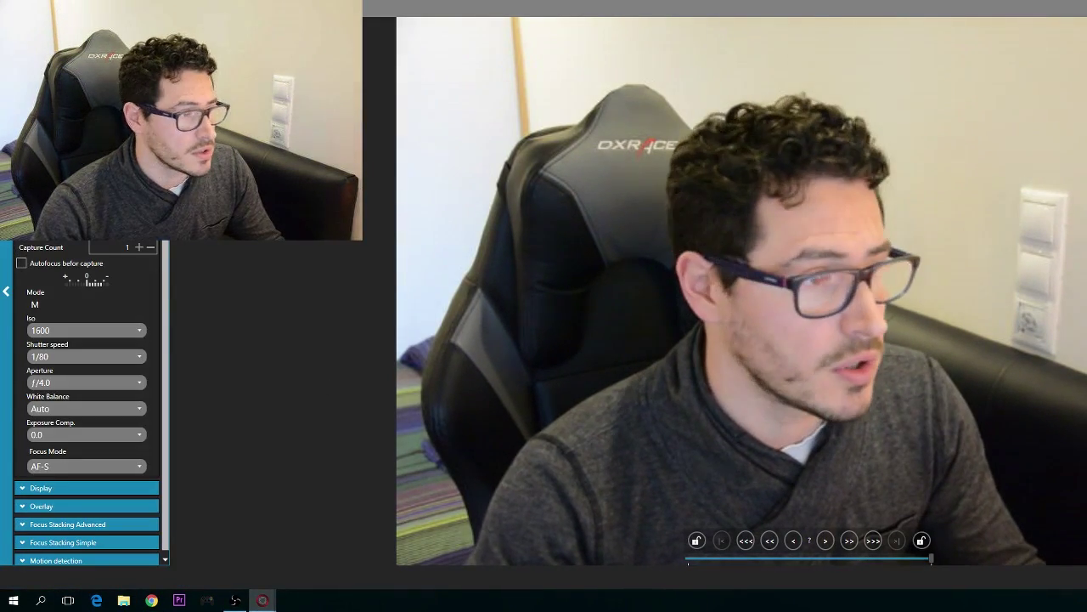
{"action": "key", "text": "alt+F4"}
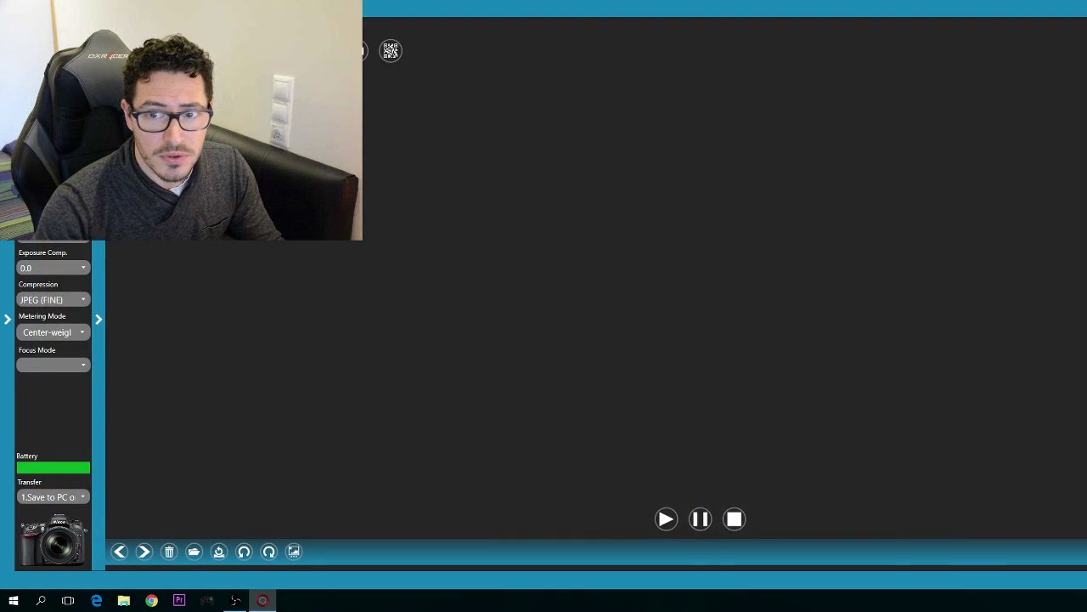
{"action": "key", "text": "alt+F4"}
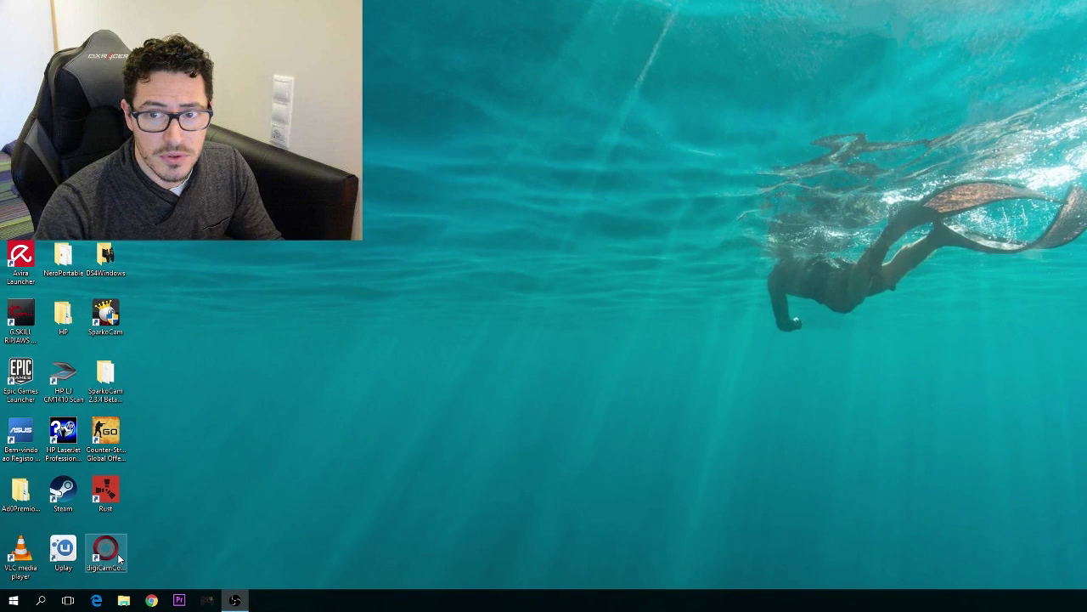
{"action": "double_click", "coordinate": [117, 553]}
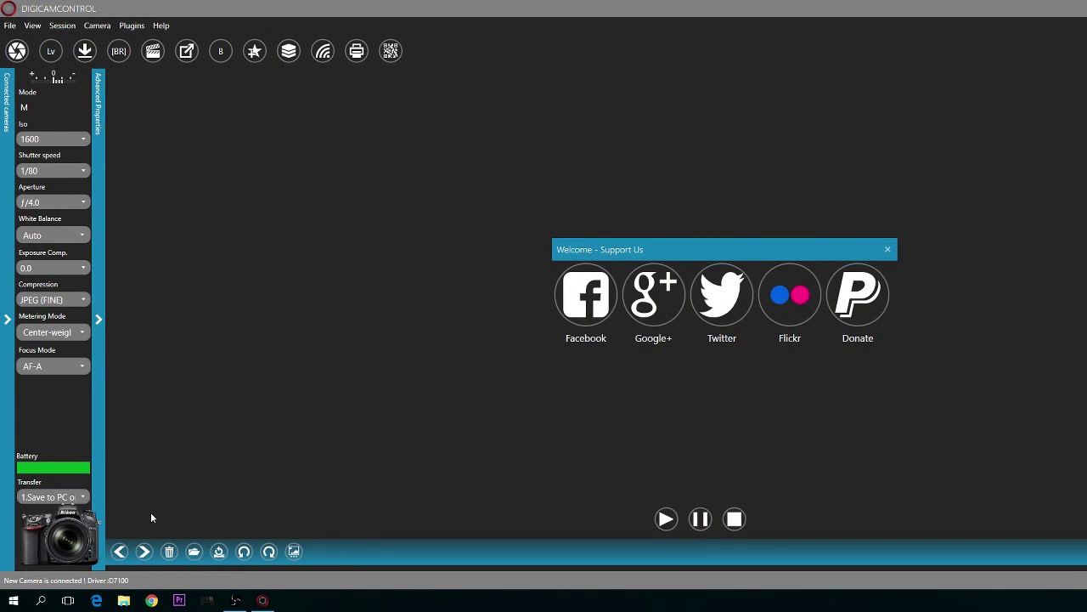
{"action": "left_click", "coordinate": [888, 249]}
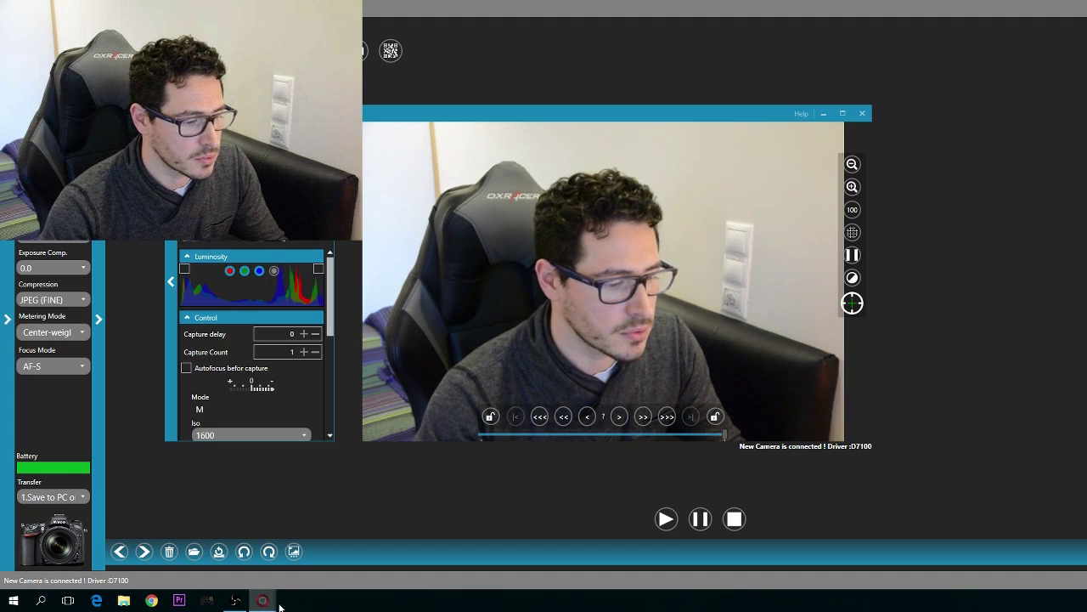
Step: Switch to Open Broadcaster Software and remove the DSLR source from the scene
{"action": "mouse_move", "coordinate": [232, 603]}
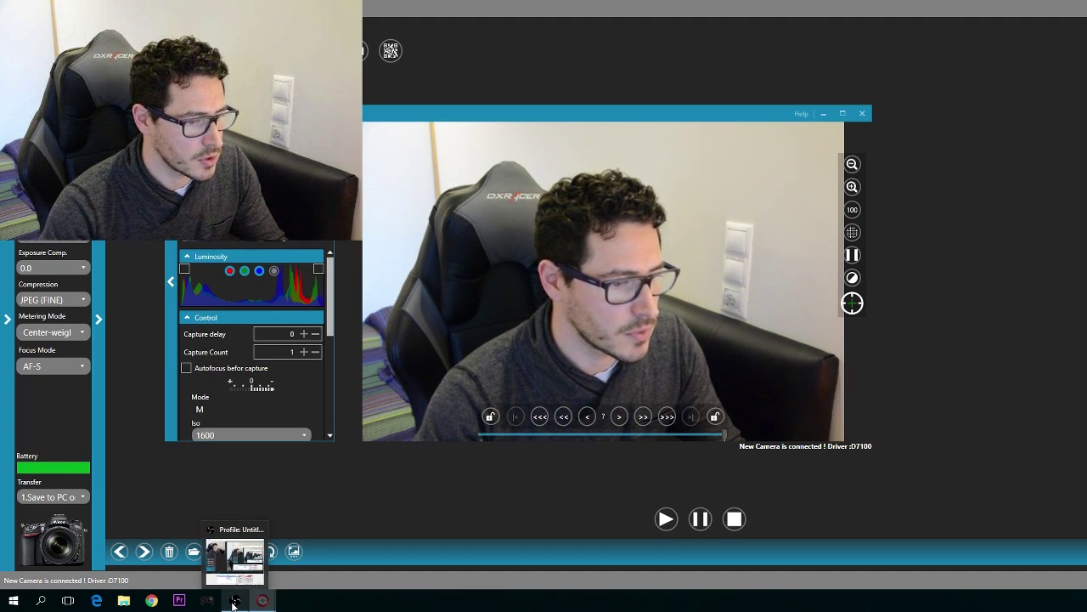
{"action": "left_click", "coordinate": [235, 602]}
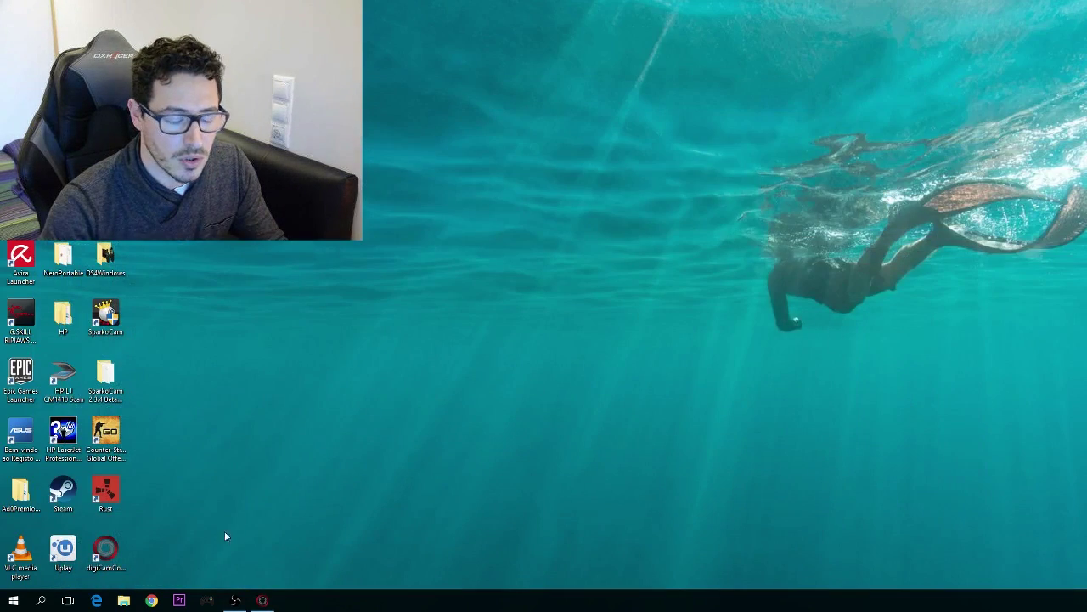
{"action": "left_click", "coordinate": [238, 602]}
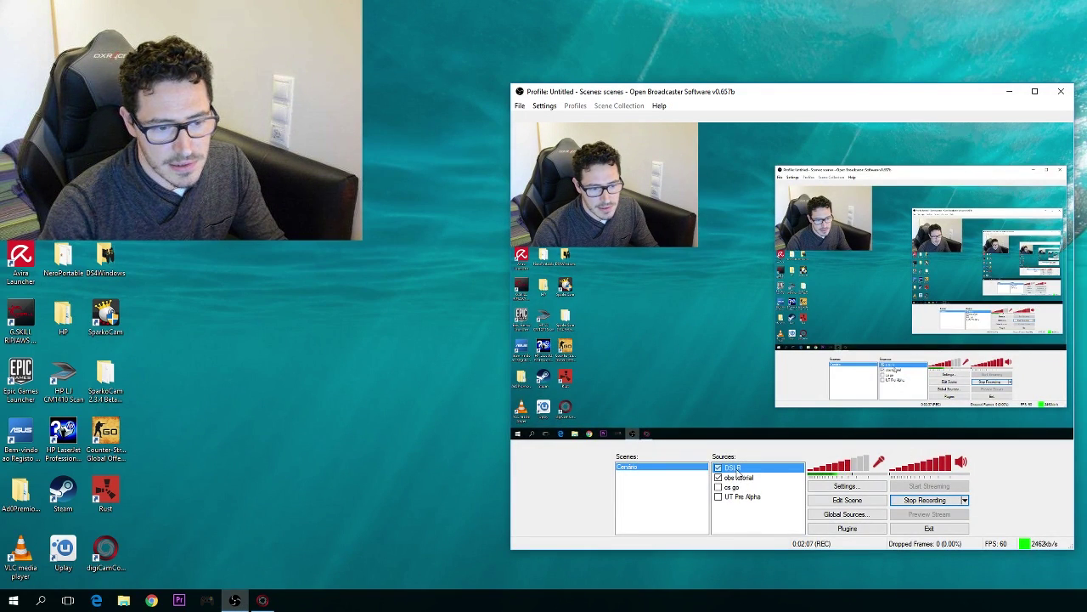
{"action": "right_click", "coordinate": [737, 471]}
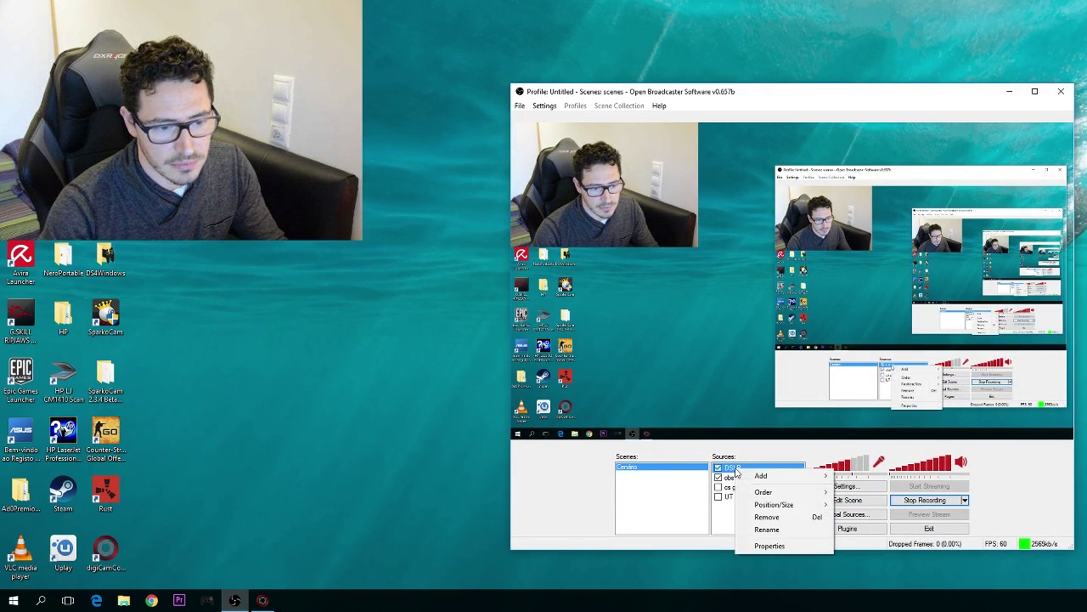
{"action": "left_click", "coordinate": [767, 517]}
{"action": "left_click", "coordinate": [737, 334]}
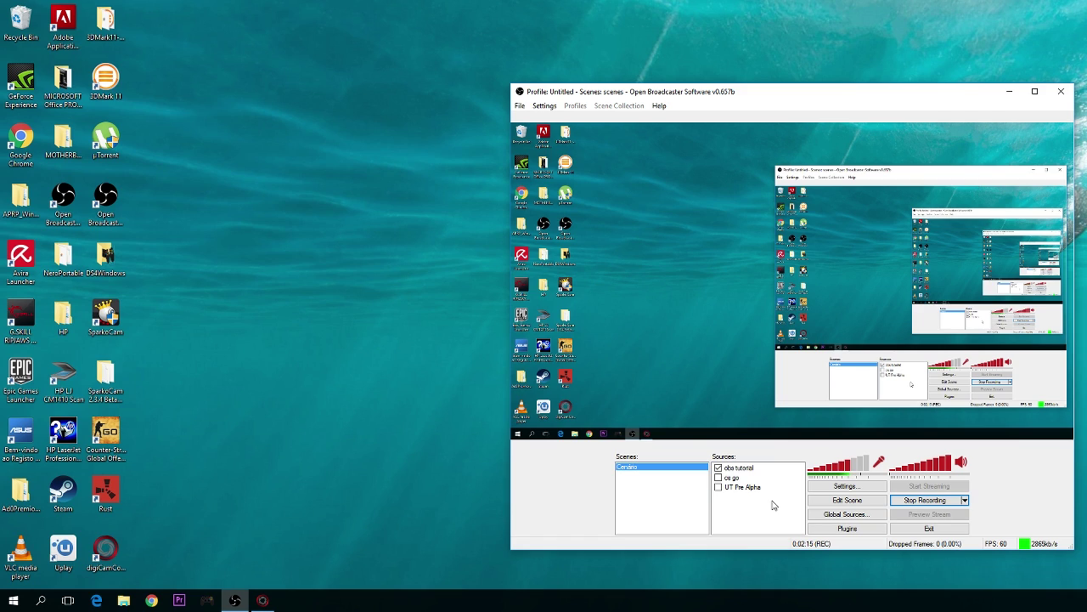
{"action": "left_click", "coordinate": [119, 200]}
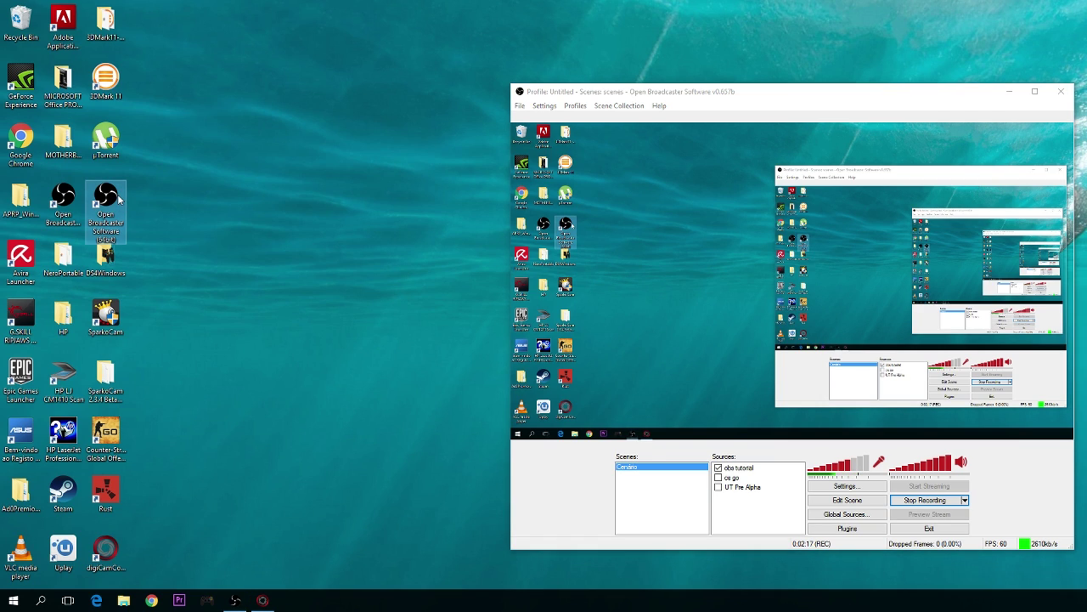
{"action": "left_click", "coordinate": [1062, 92]}
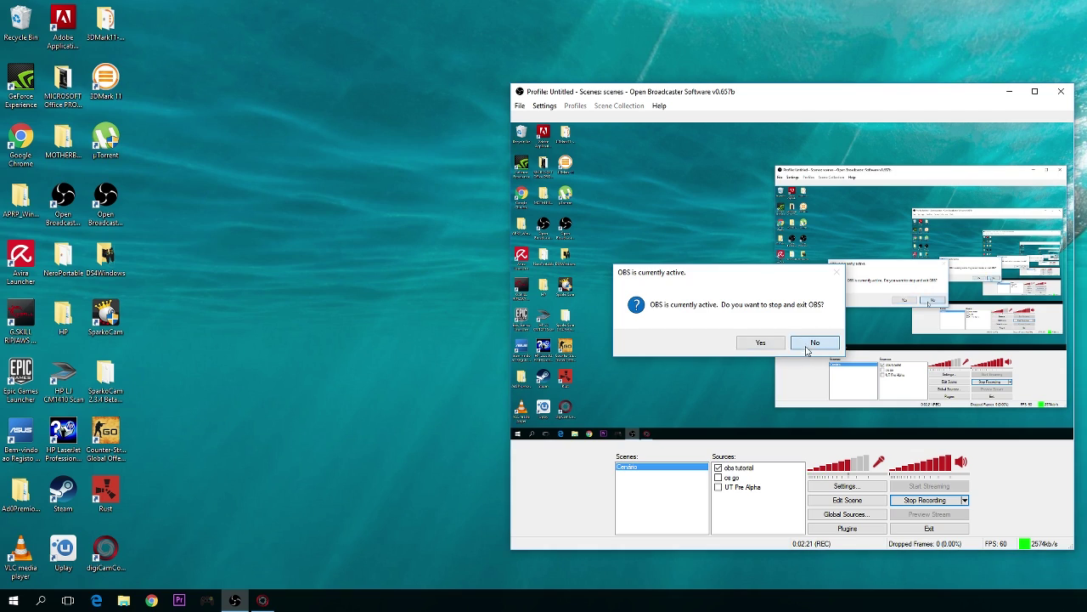
{"action": "left_click", "coordinate": [815, 343]}
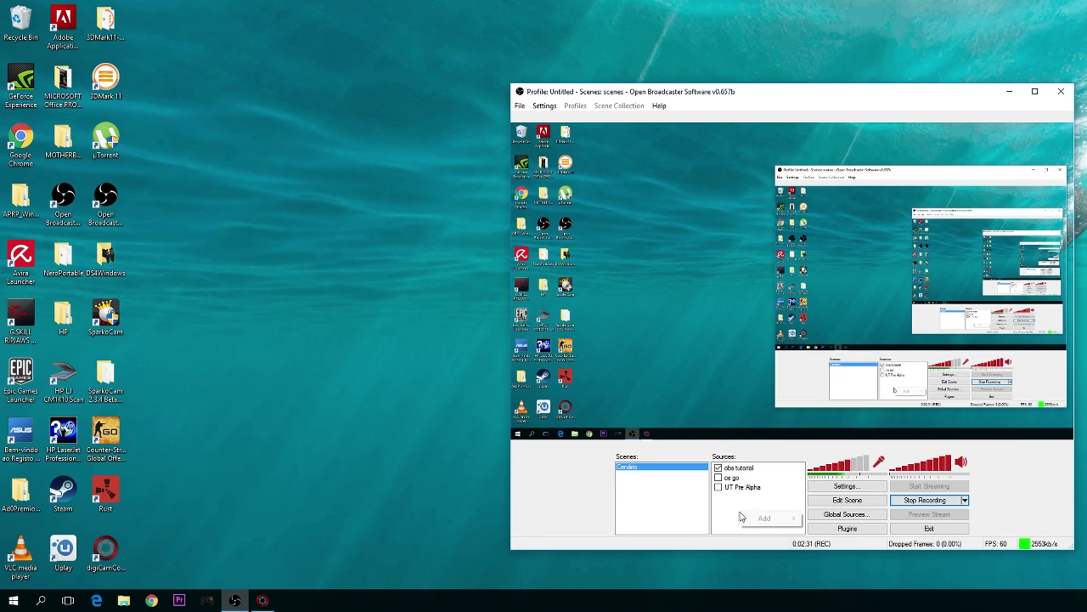
Step: Add a digiCamControl Image Source named DSLR to the scene
{"action": "left_click", "coordinate": [777, 518]}
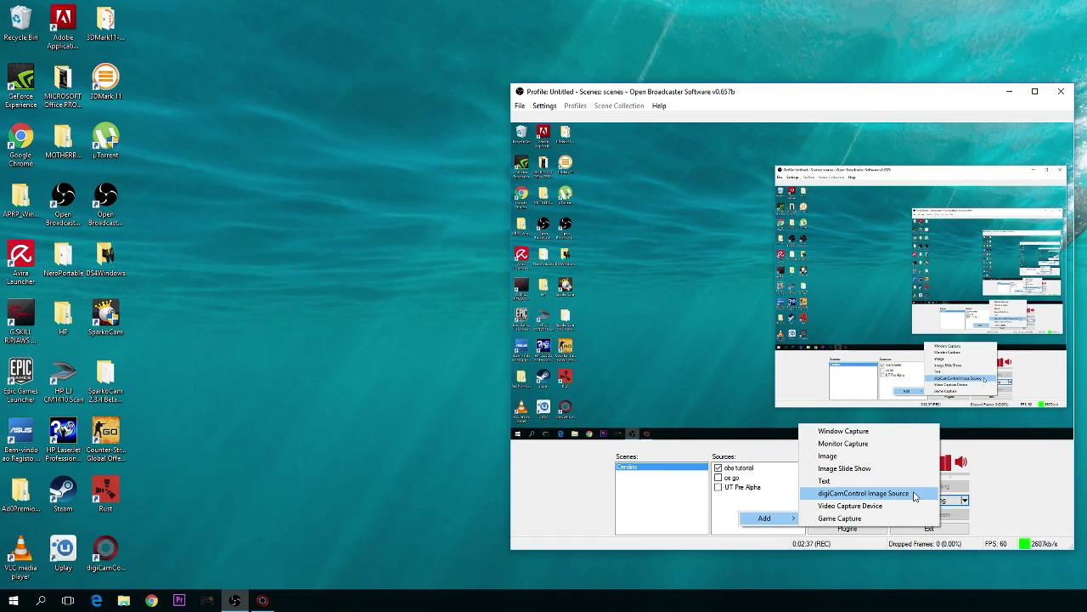
{"action": "left_click", "coordinate": [863, 494]}
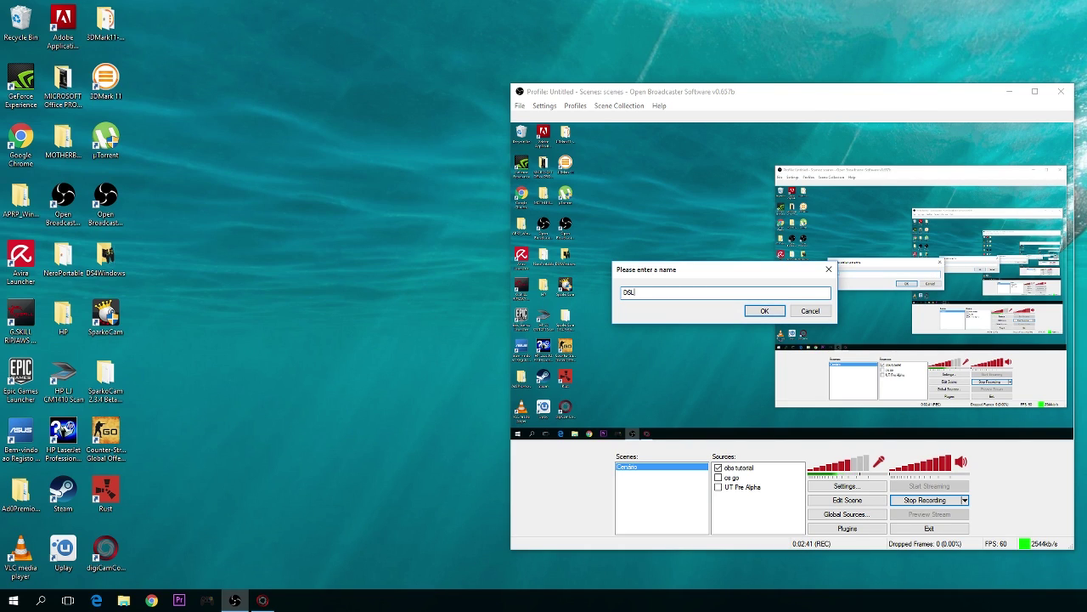
{"action": "key", "text": "Return"}
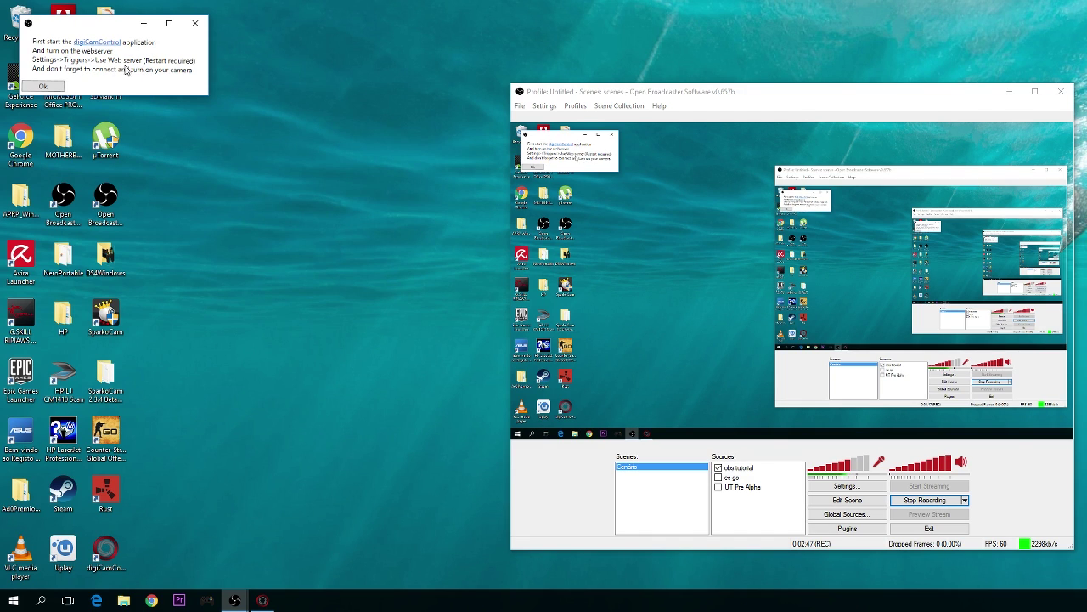
Step: Switch to digiCamControl and close the camera's live view window
{"action": "left_click", "coordinate": [263, 600]}
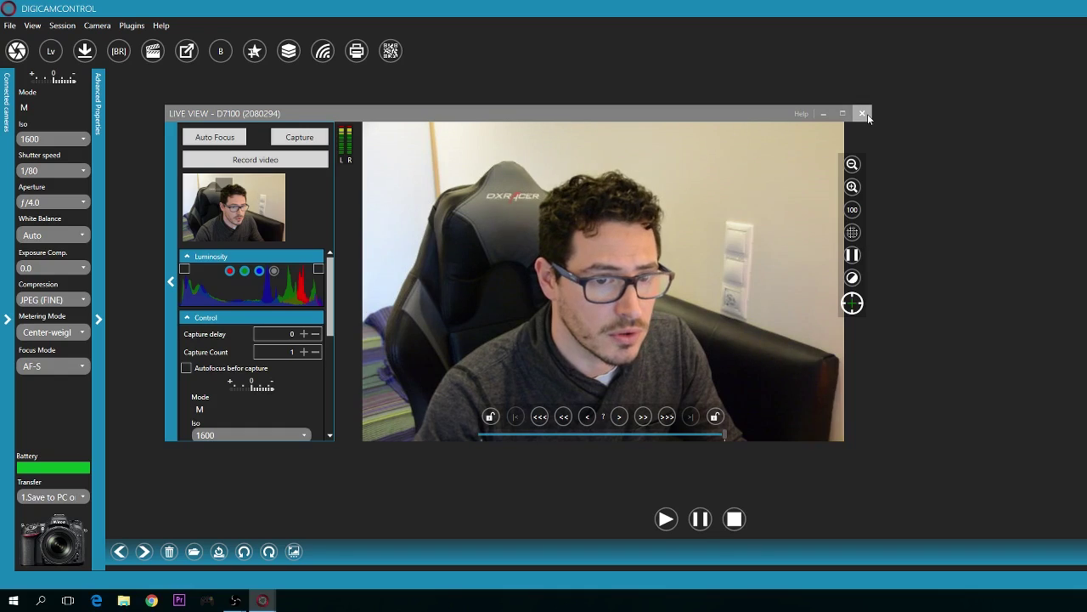
{"action": "left_click", "coordinate": [863, 114]}
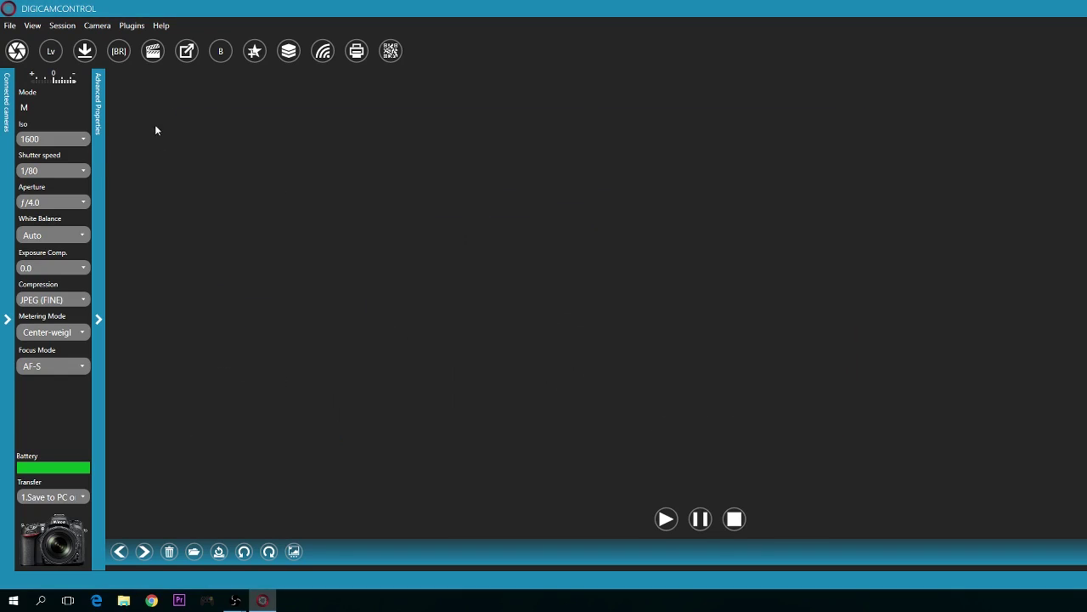
Step: Toggle the Use web server option off and back on in the Webserver settings, and cancel the dialog
{"action": "left_click", "coordinate": [26, 30]}
{"action": "mouse_move", "coordinate": [13, 30]}
{"action": "left_click", "coordinate": [24, 48]}
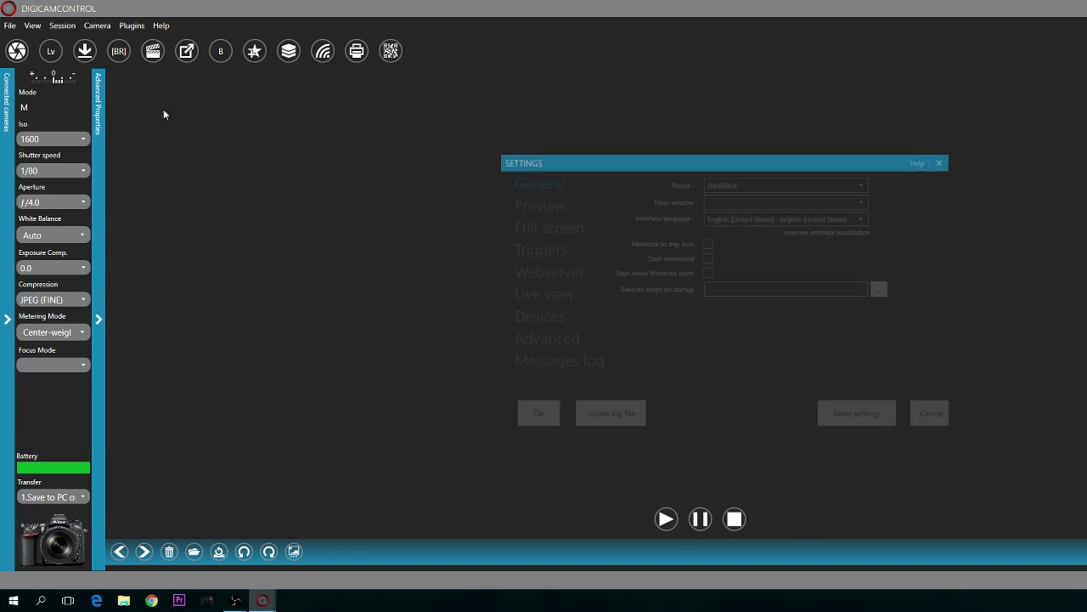
{"action": "left_click", "coordinate": [528, 207]}
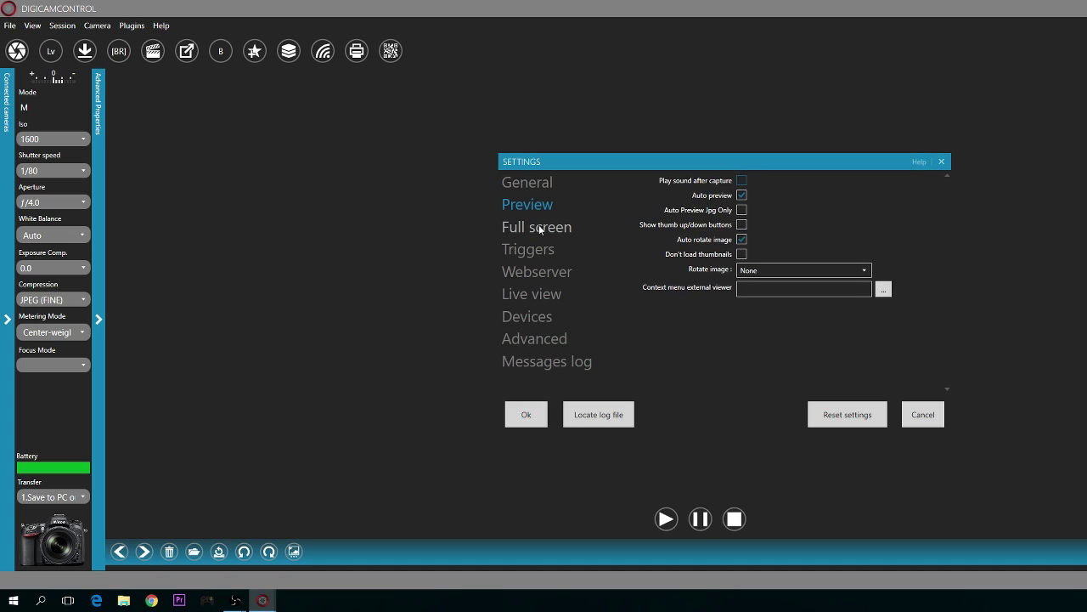
{"action": "left_click", "coordinate": [548, 270]}
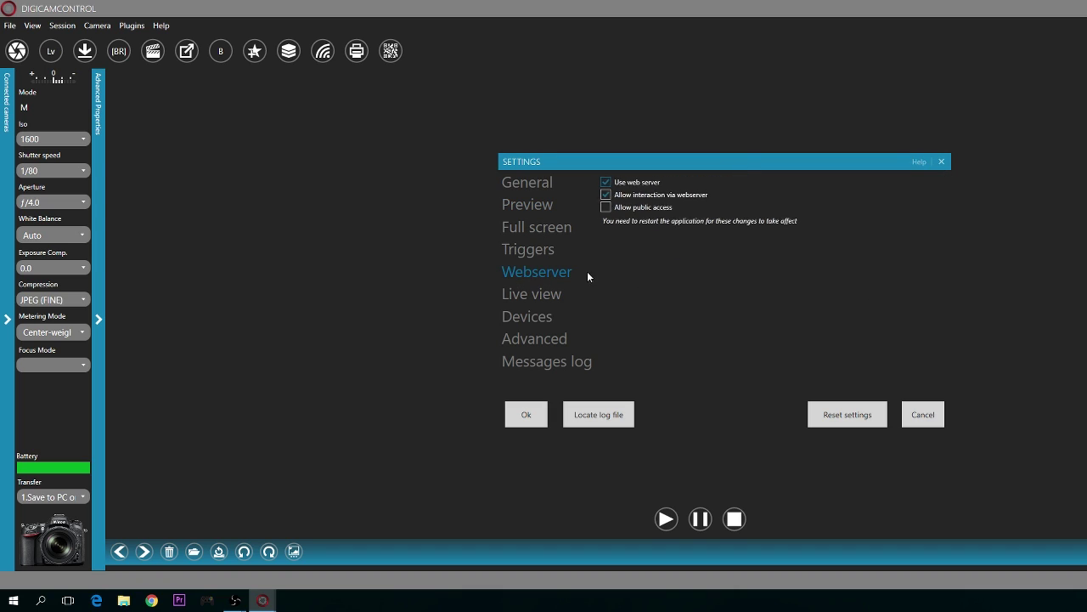
{"action": "left_click", "coordinate": [629, 188]}
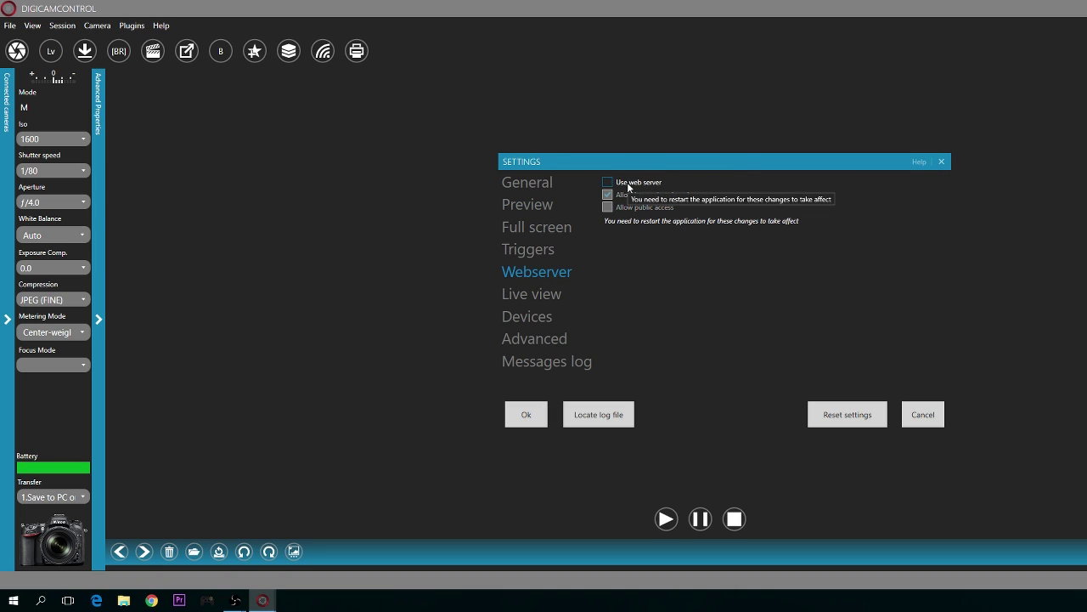
{"action": "left_click", "coordinate": [629, 183]}
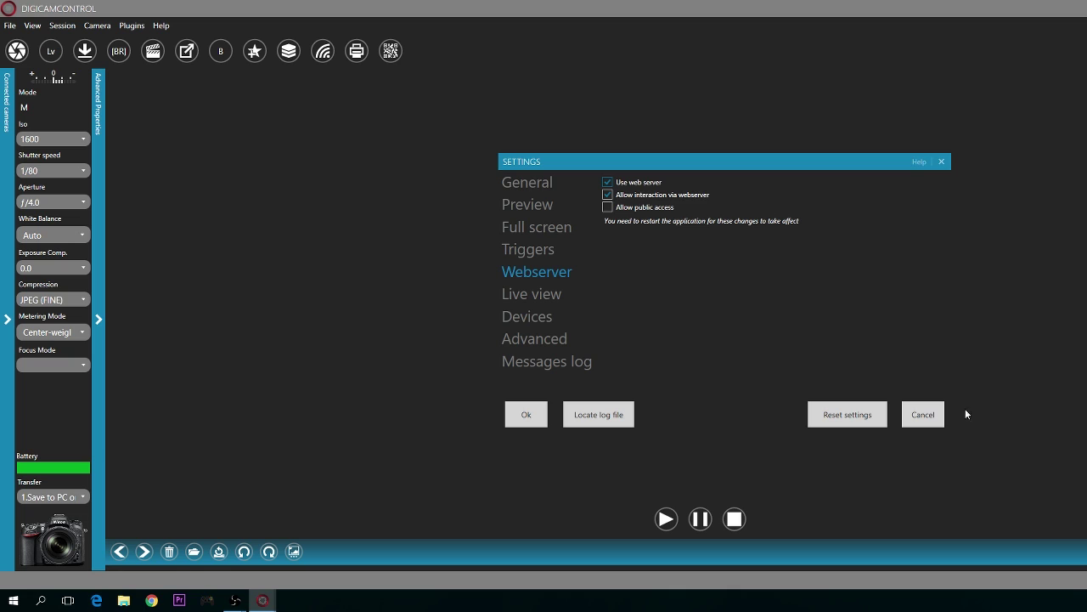
{"action": "left_click", "coordinate": [930, 415]}
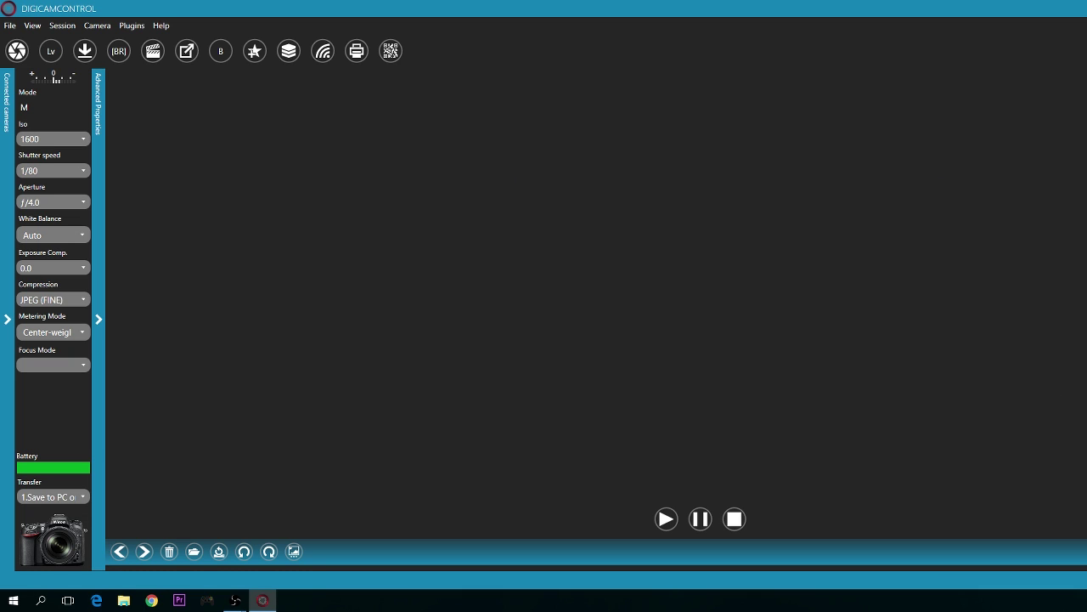
Step: Restart digiCamControl, dismiss the Welcome - Support Us window and bring up the D7100 live view
{"action": "key", "text": "alt+F4"}
{"action": "double_click", "coordinate": [105, 550]}
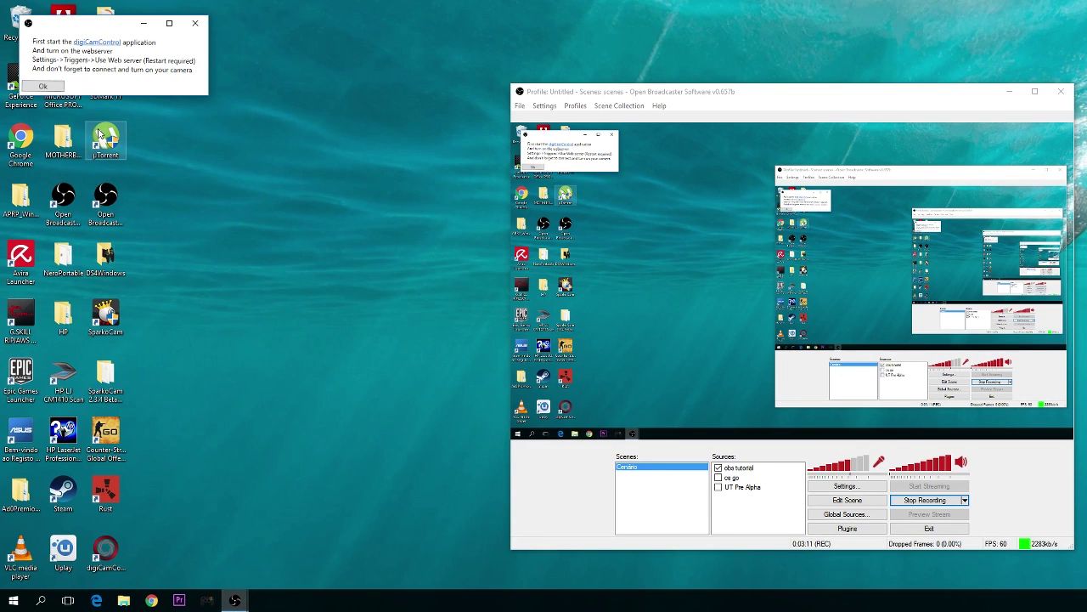
{"action": "double_click", "coordinate": [105, 550]}
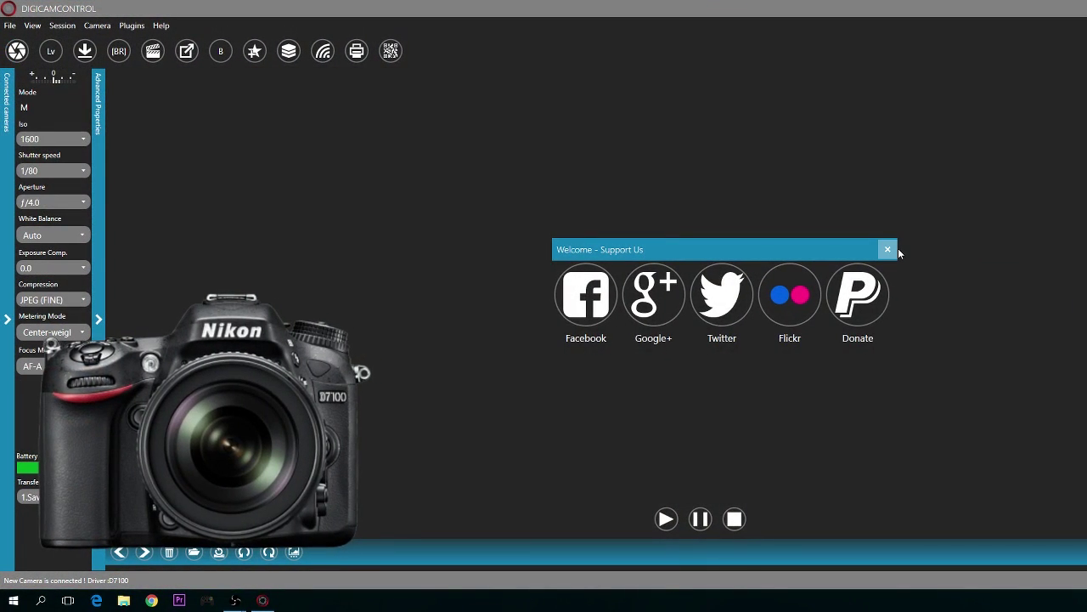
{"action": "left_click", "coordinate": [888, 249]}
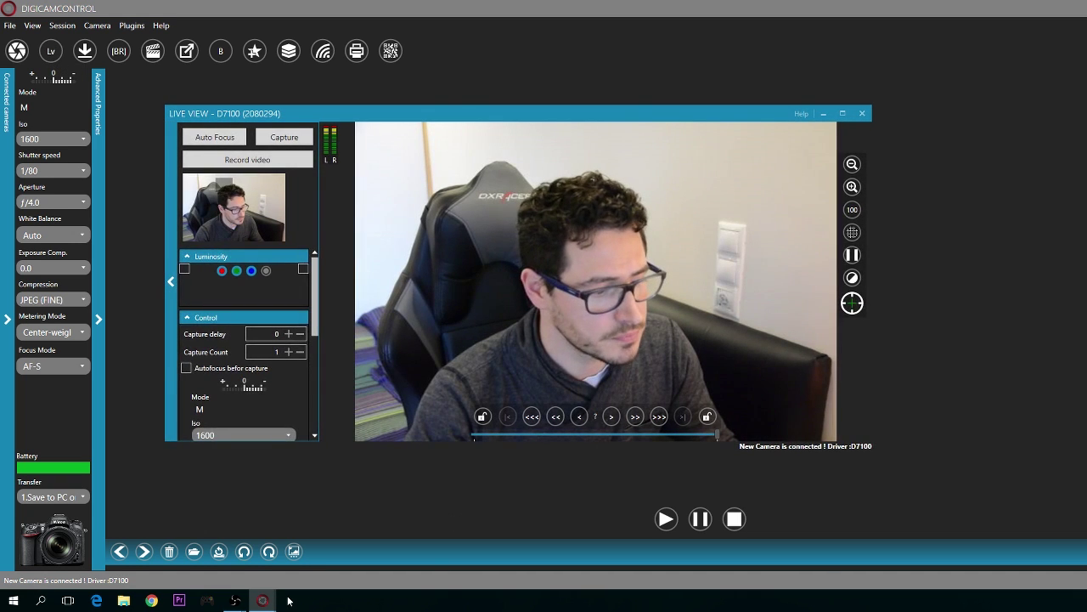
Step: Switch to Open Broadcaster Software, move the DSLR source to the scene's upper-right corner, enlarge it slightly and stop the recording
{"action": "mouse_move", "coordinate": [243, 607]}
{"action": "left_click", "coordinate": [268, 560]}
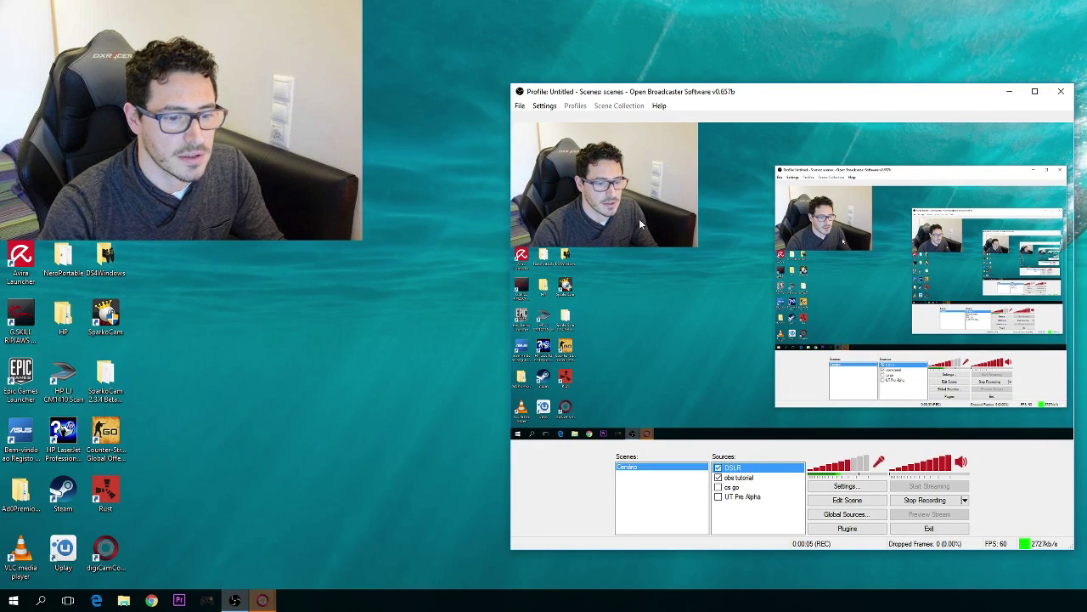
{"action": "left_click", "coordinate": [847, 500]}
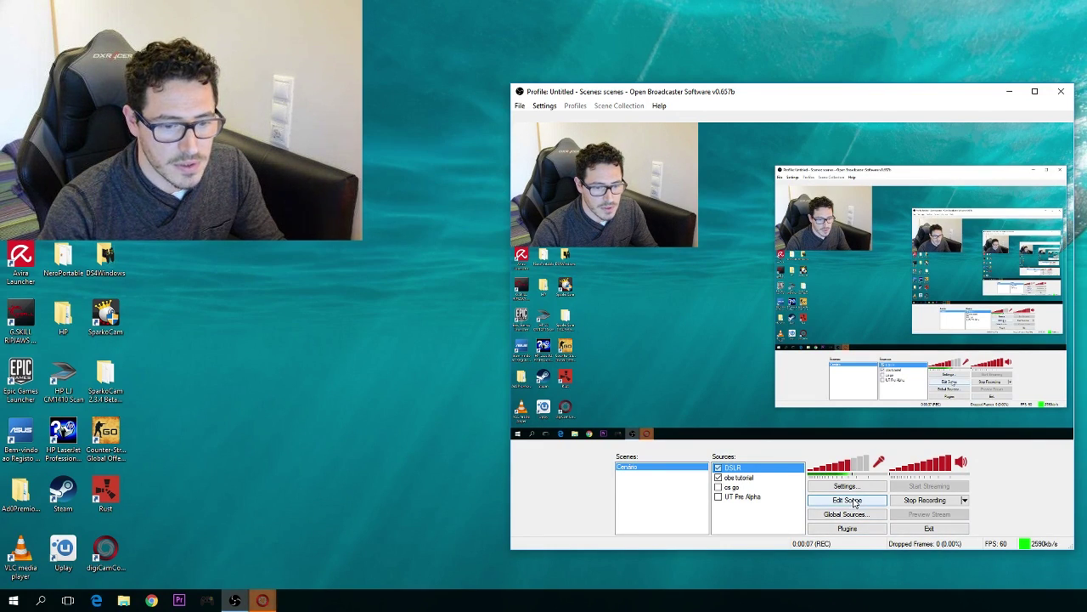
{"action": "left_click_drag", "start_coordinate": [597, 178], "coordinate": [951, 178]}
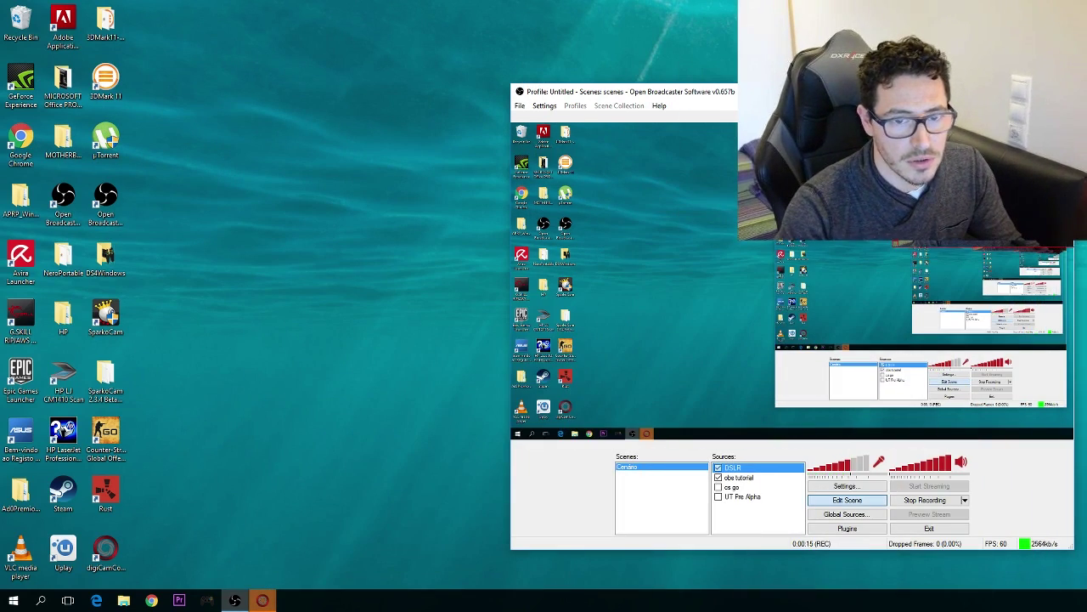
{"action": "mouse_move", "coordinate": [893, 246]}
{"action": "left_mouse_down"}
{"action": "mouse_move", "coordinate": [976, 191]}
{"action": "mouse_move", "coordinate": [883, 251]}
{"action": "left_mouse_up"}
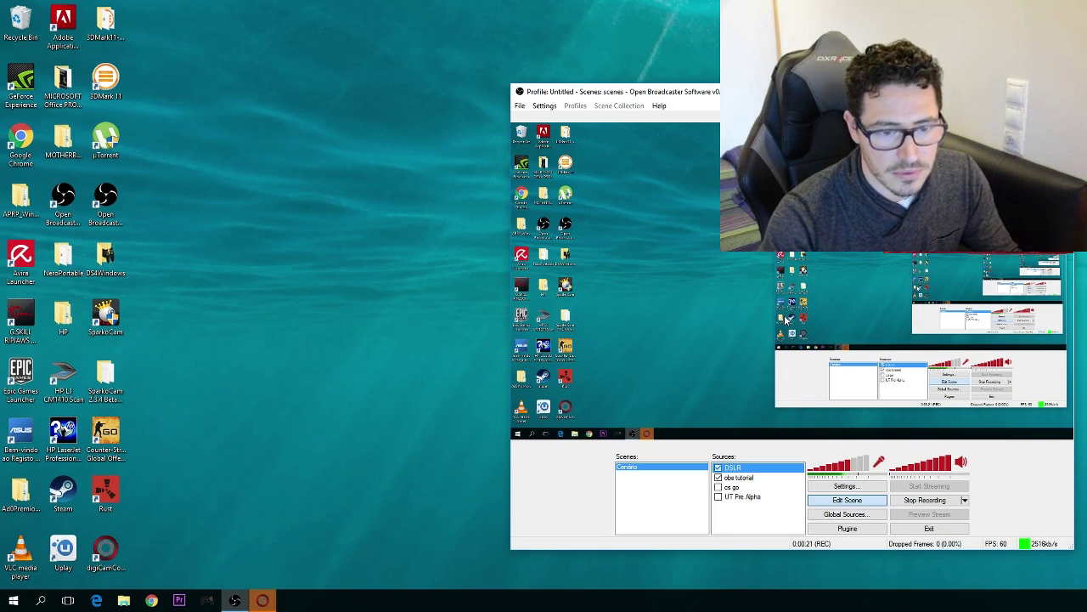
{"action": "left_click", "coordinate": [917, 501]}
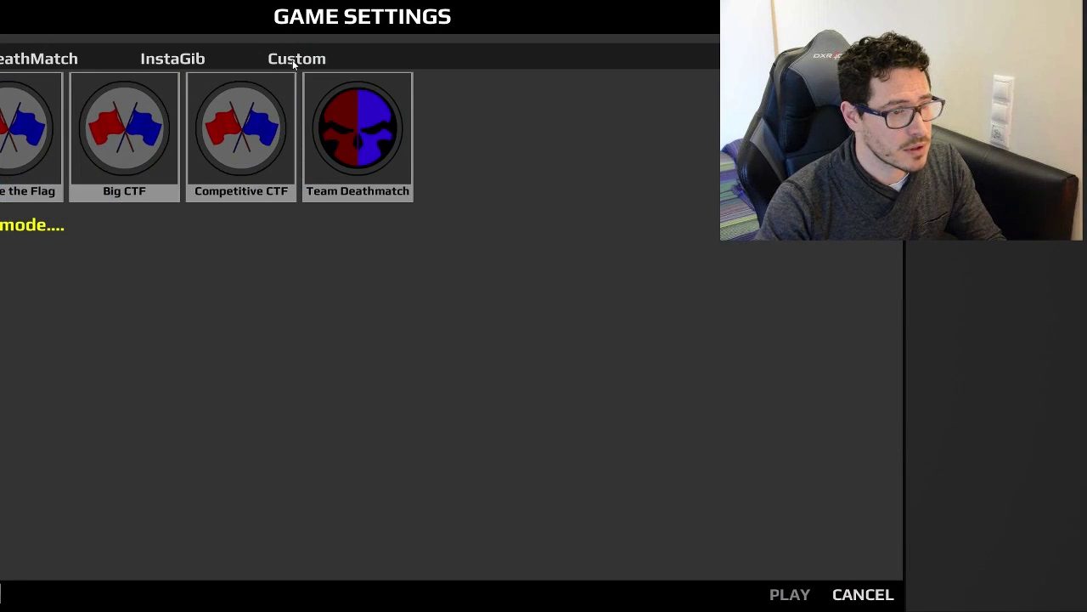
Step: Start a custom Deathmatch on the DM-DeckTest map in Unreal Tournament and mark the player as ready
{"action": "left_click", "coordinate": [323, 64]}
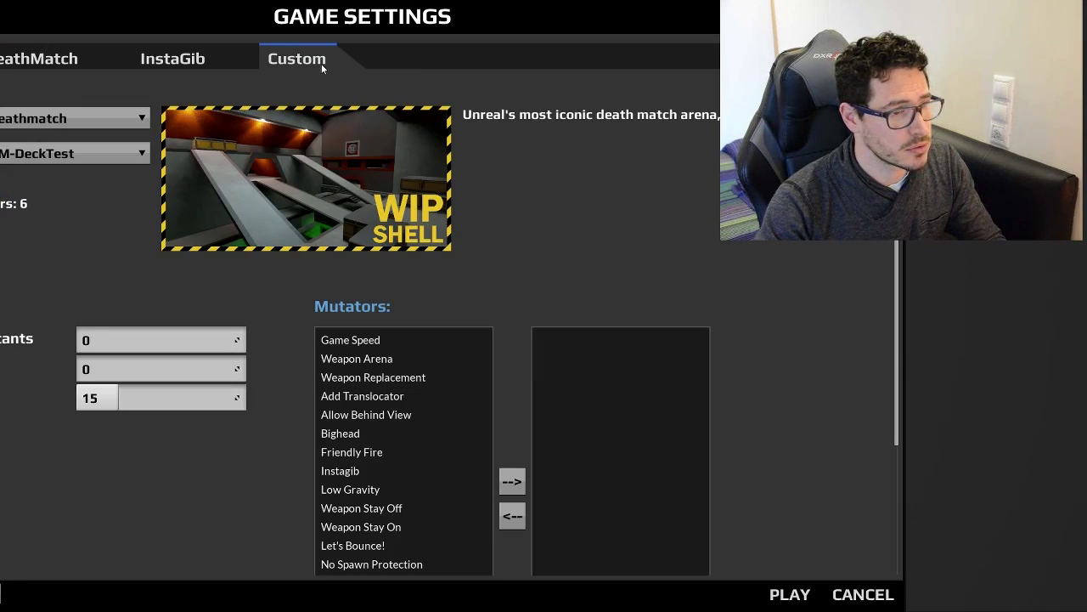
{"action": "left_click", "coordinate": [790, 597]}
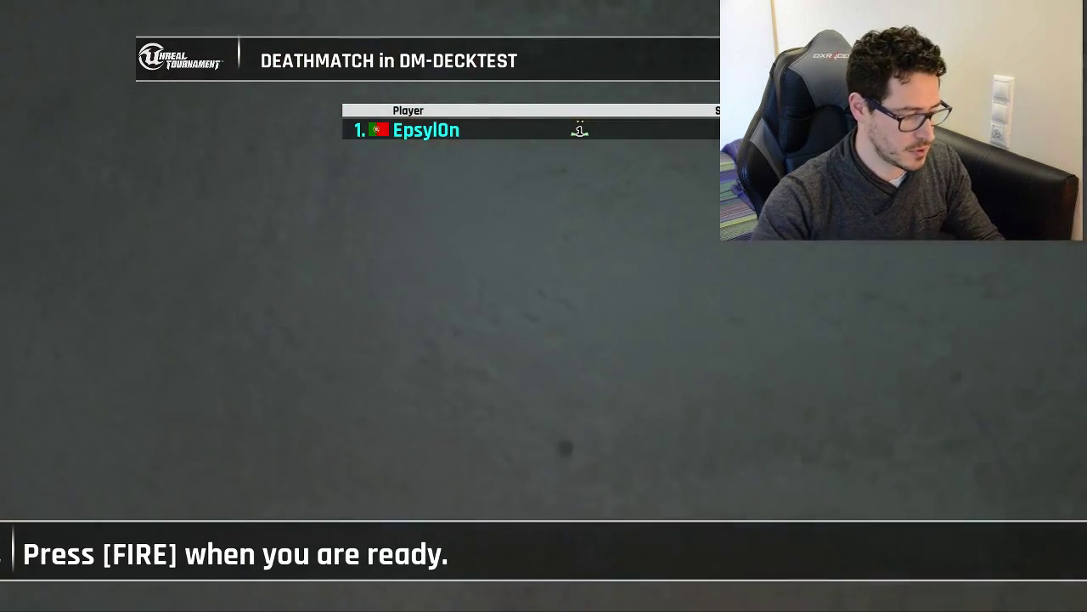
{"action": "left_click", "coordinate": [514, 263]}
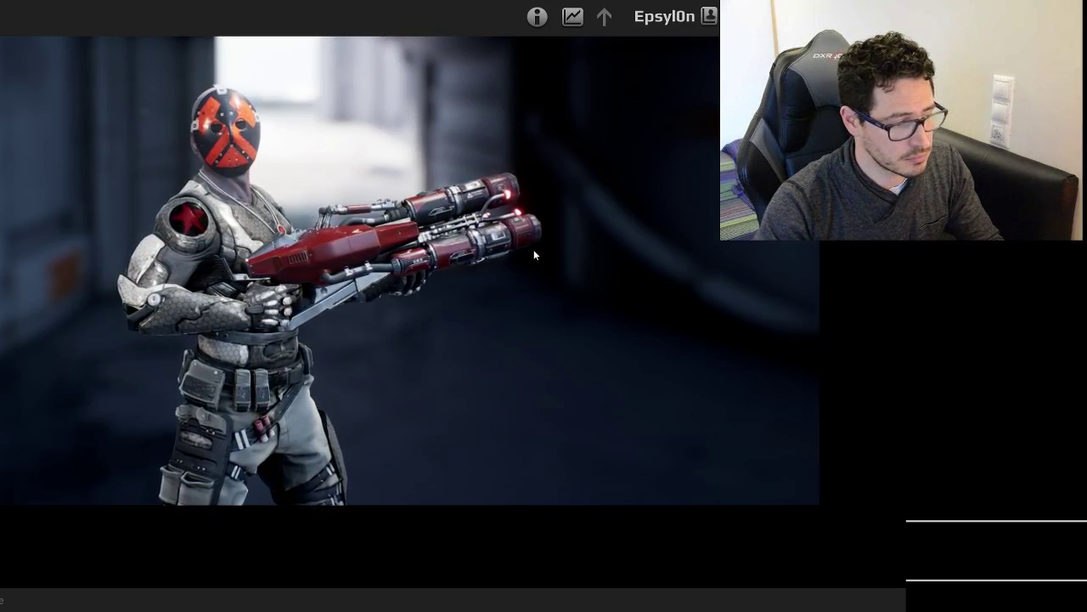
{"action": "key", "text": "Escape"}
Step: Walk through the arena with the DSLR overlay over the gameplay and bring up the match scoreboard
{"action": "key", "text": "w"}
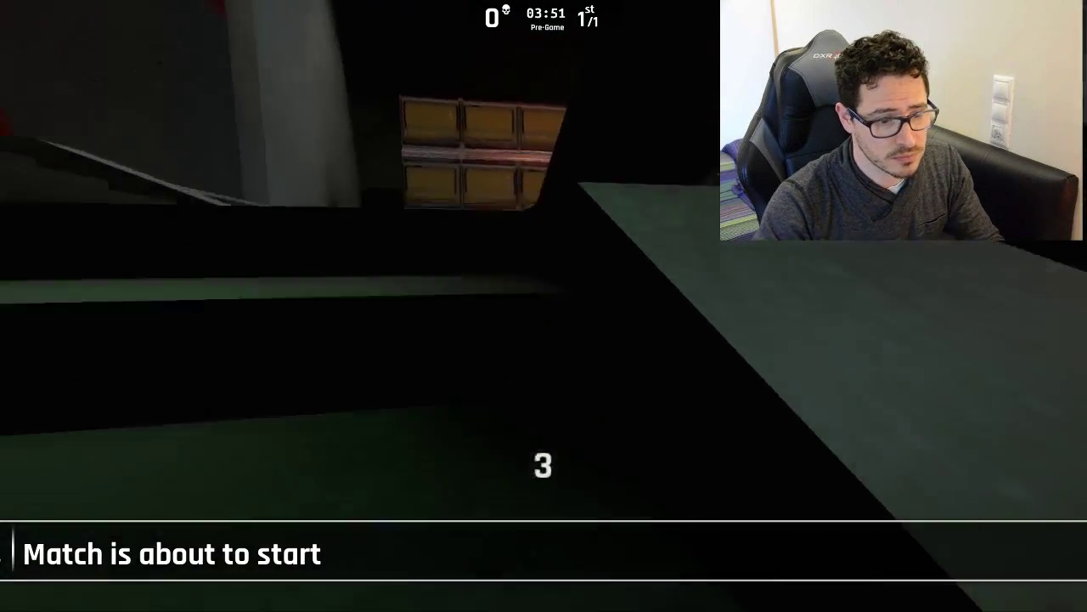
{"action": "key", "text": "w"}
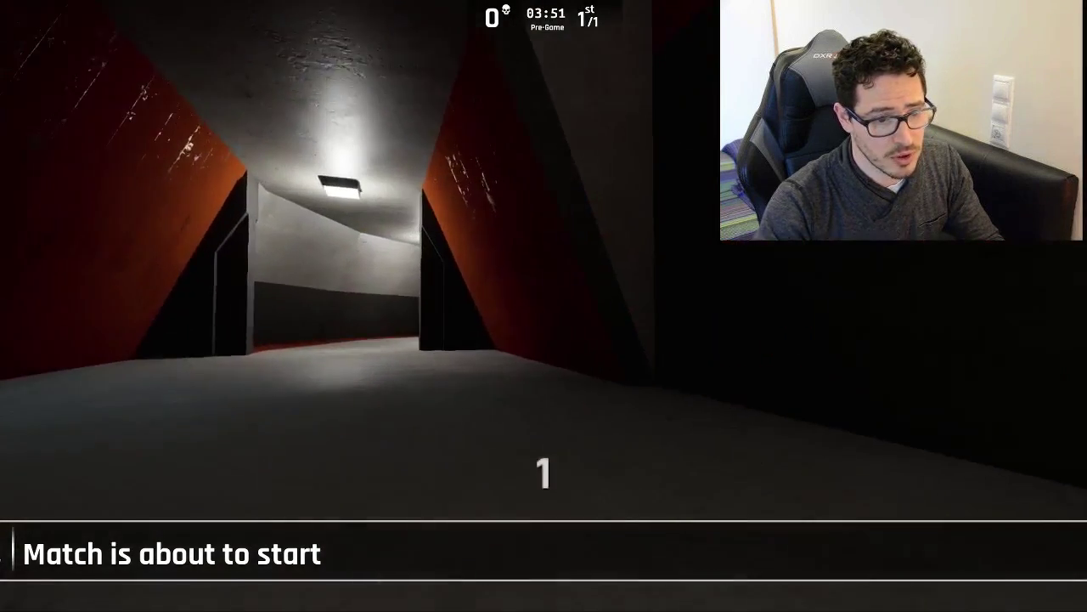
{"action": "key", "text": "w"}
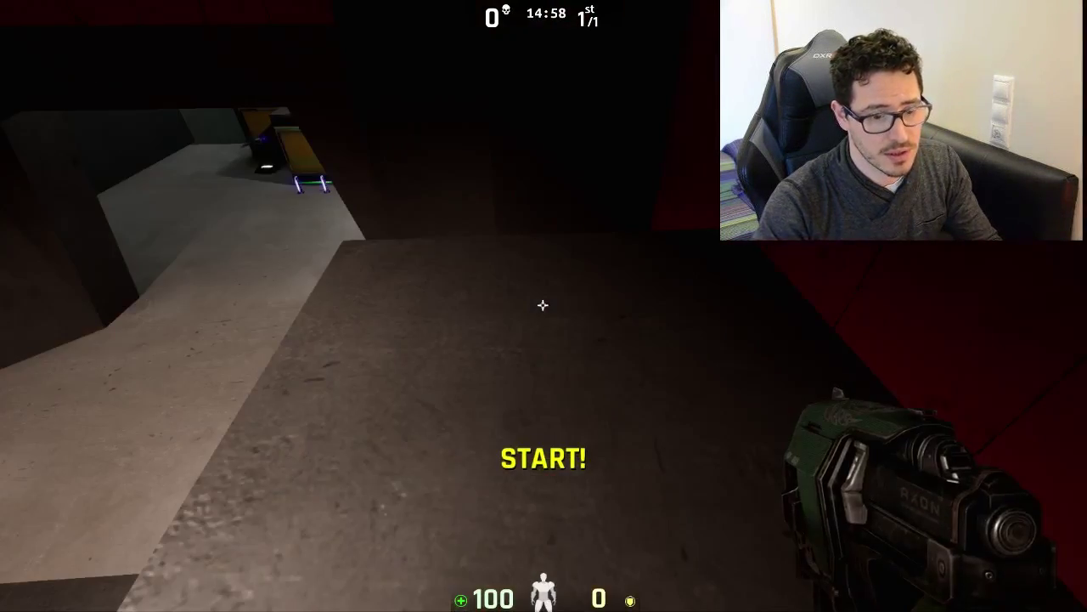
{"action": "key", "text": "Tab"}
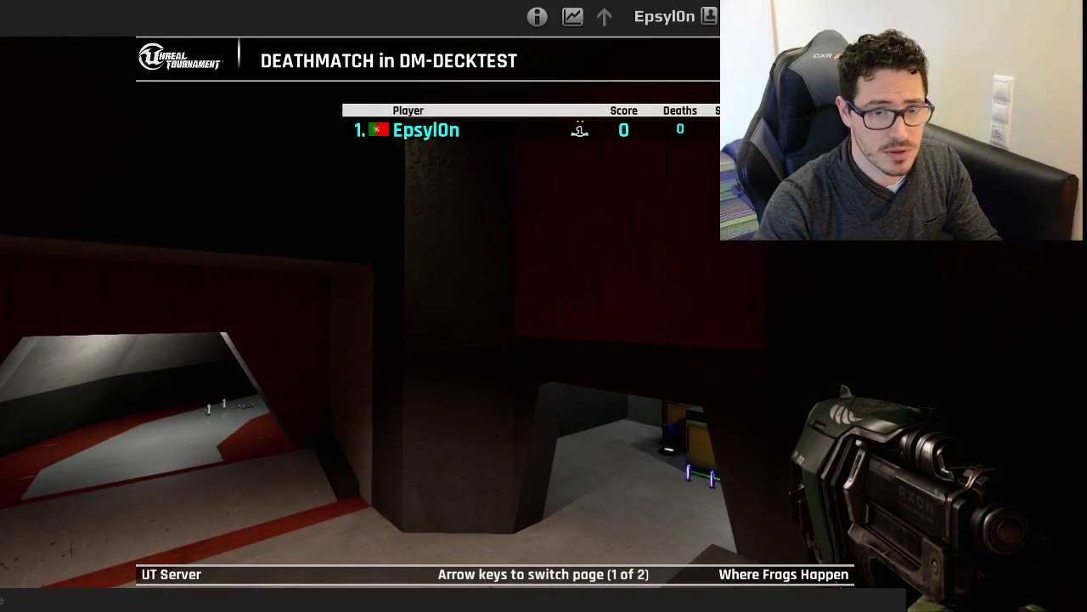